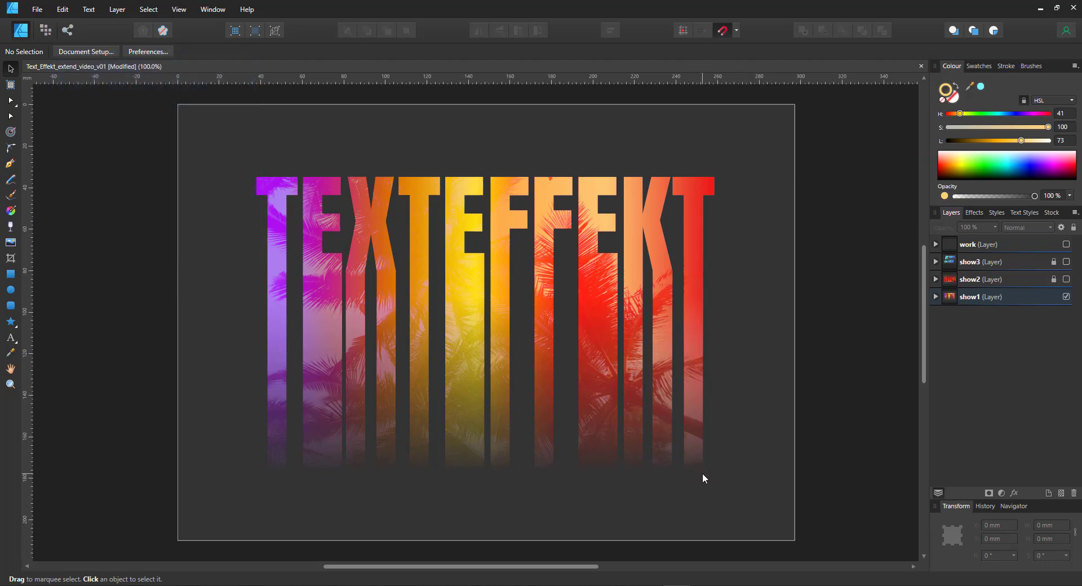
Step: Change the sample text to TEXTEFFEKTE and show the EXTEND example artwork
left_click(698, 246)
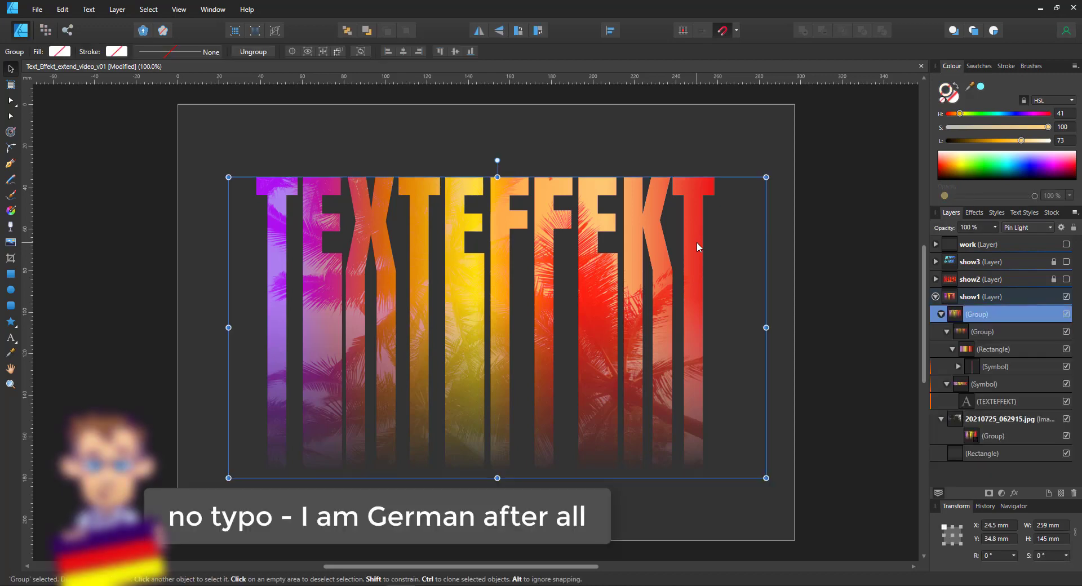
double_click(697, 247)
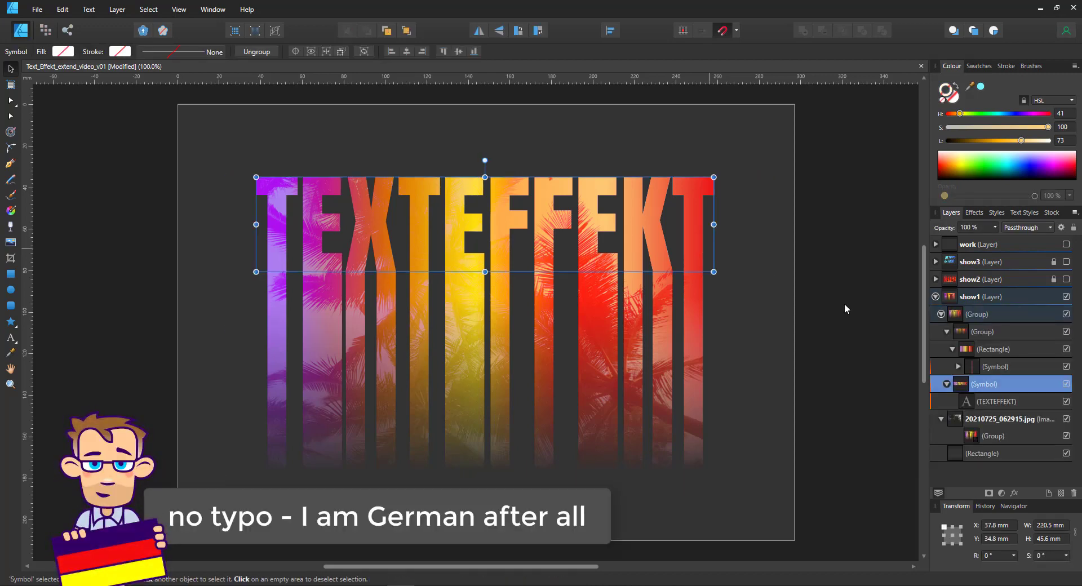
left_click(983, 403)
left_click(10, 338)
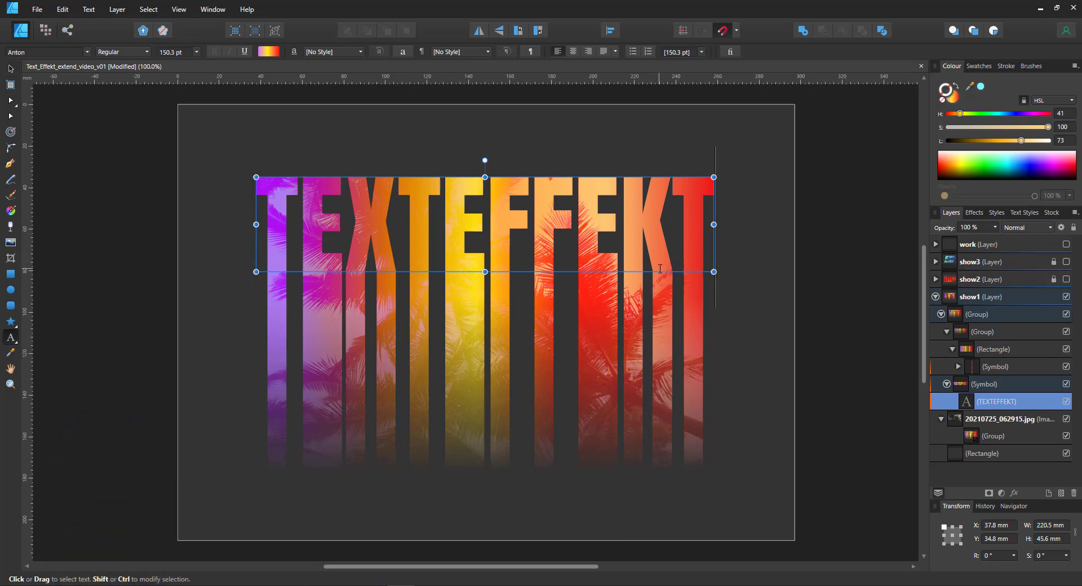
type("E")
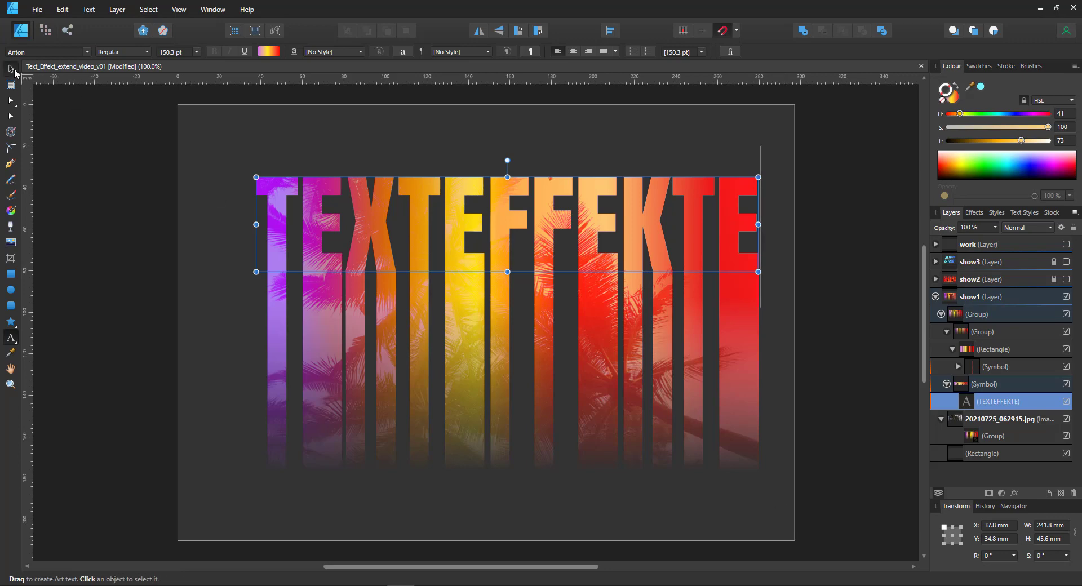
key("Escape")
left_click(826, 332)
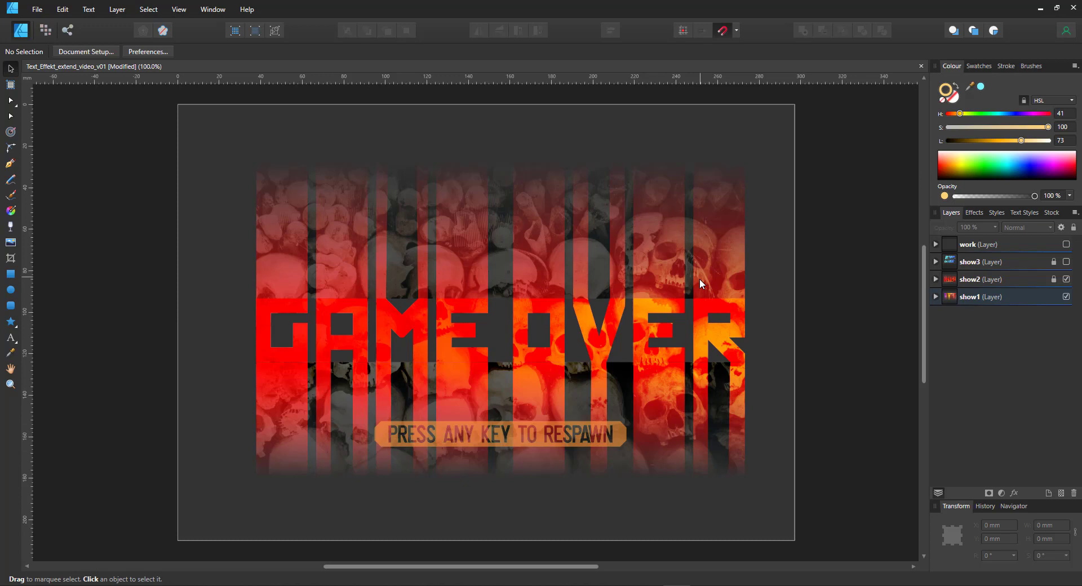
left_click(1067, 262)
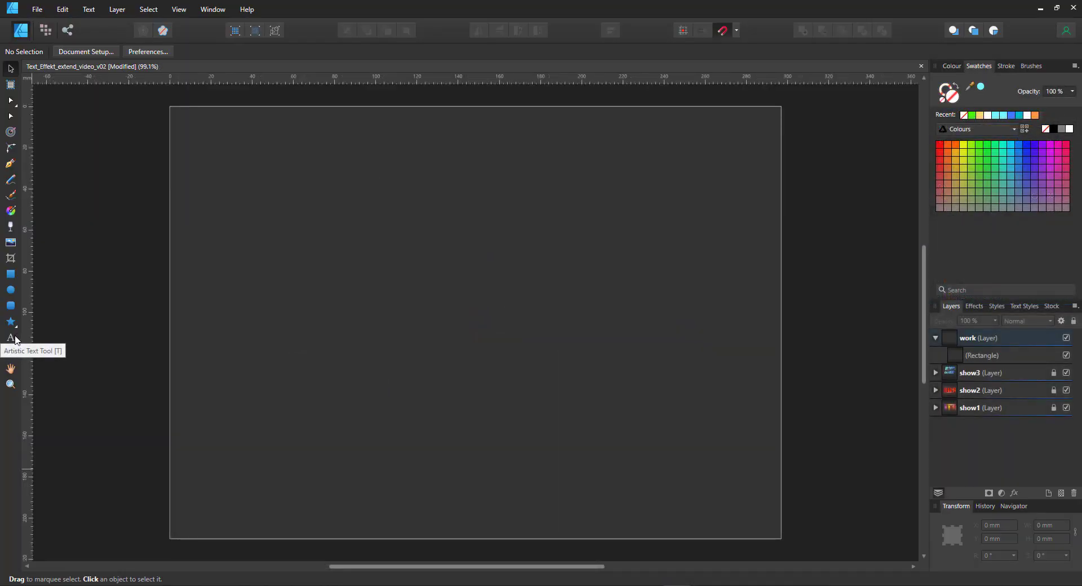
Step: Add the artistic text 'TRY IT' near the top of the page
left_click(11, 338)
left_click(276, 250)
type("TRY")
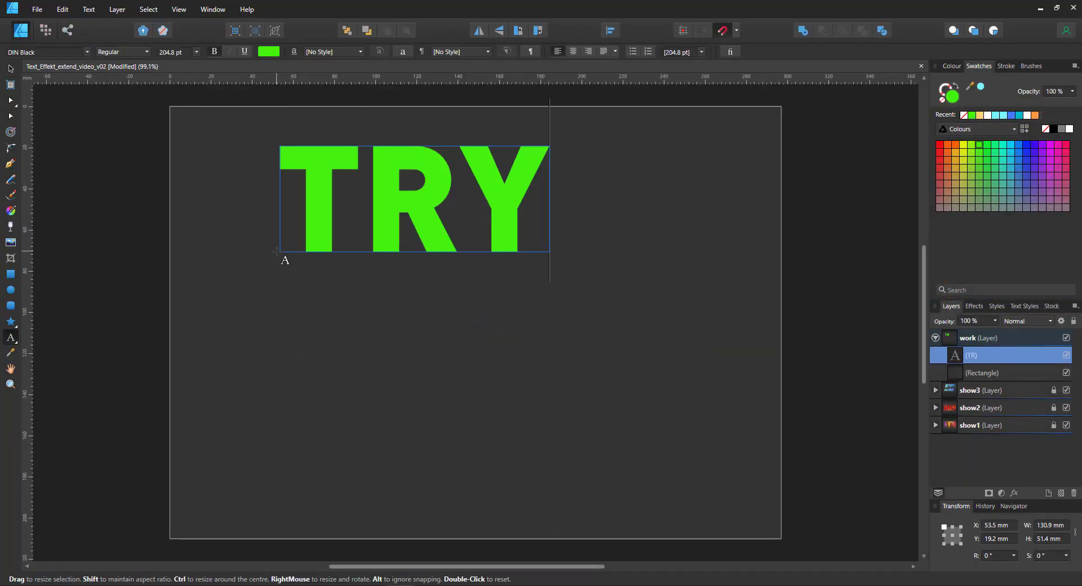
type(" IT")
key("Escape")
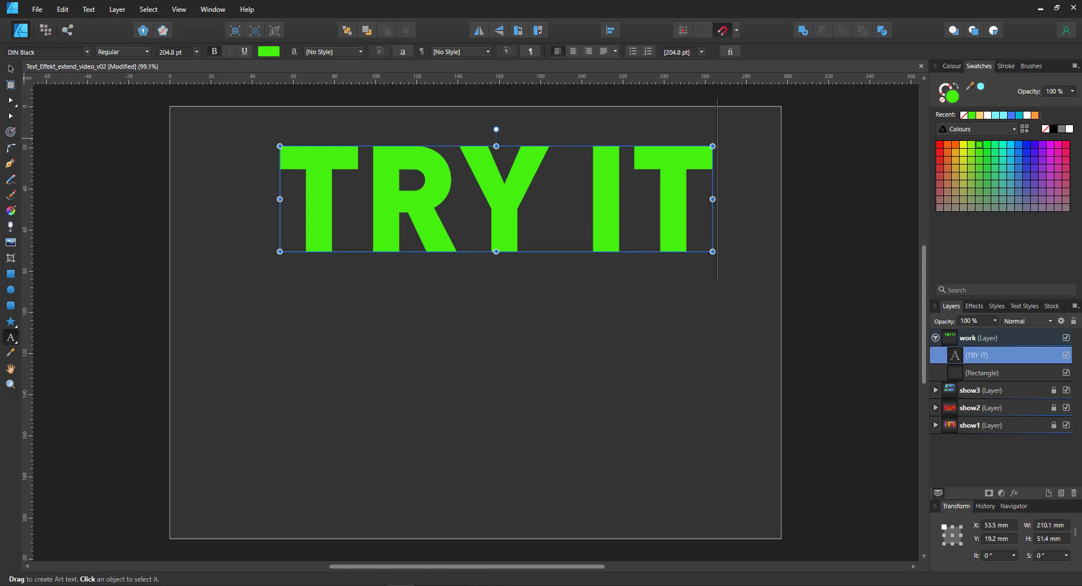
Step: Turn the TRY IT text into a symbol from the Symbols panel
left_click(179, 9)
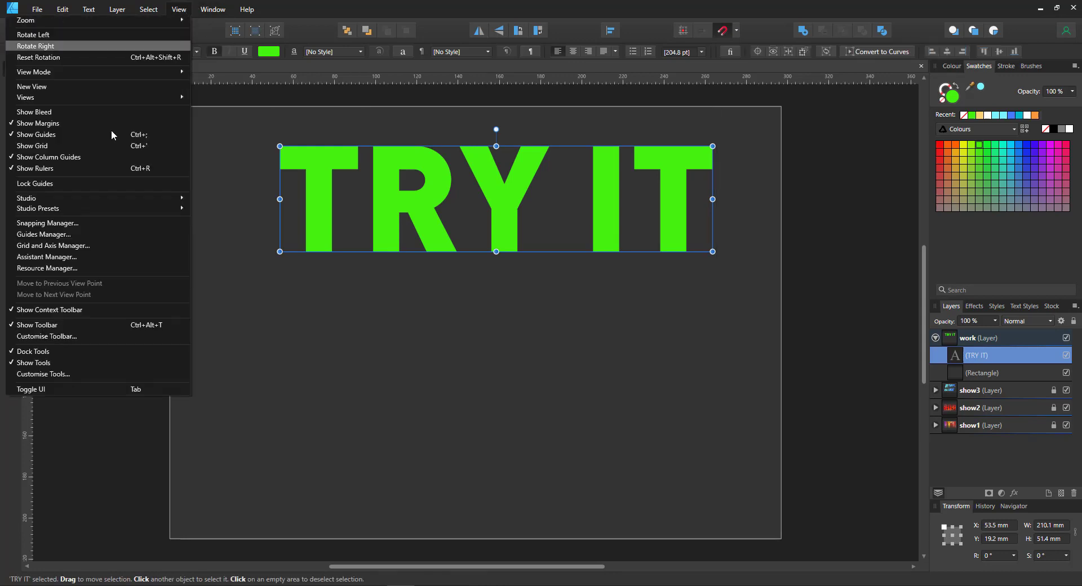
mouse_move(95, 197)
left_click(251, 417)
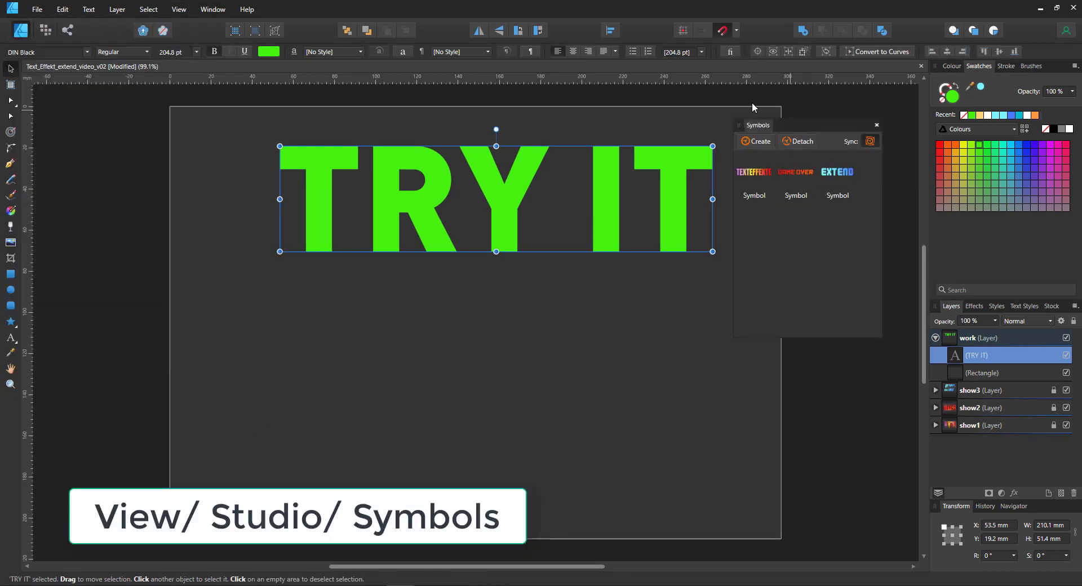
left_click(762, 142)
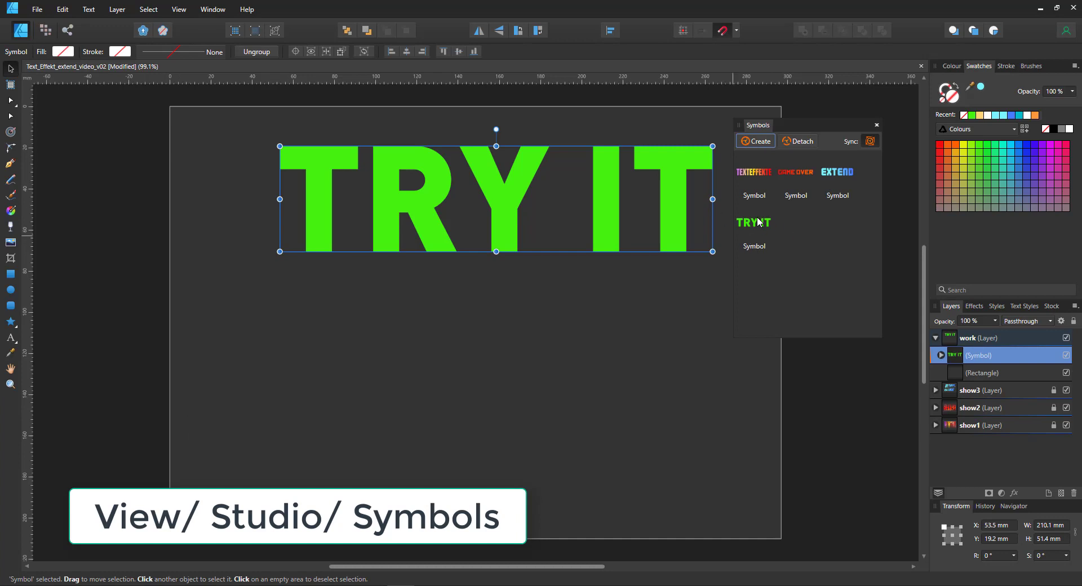
left_click(10, 274)
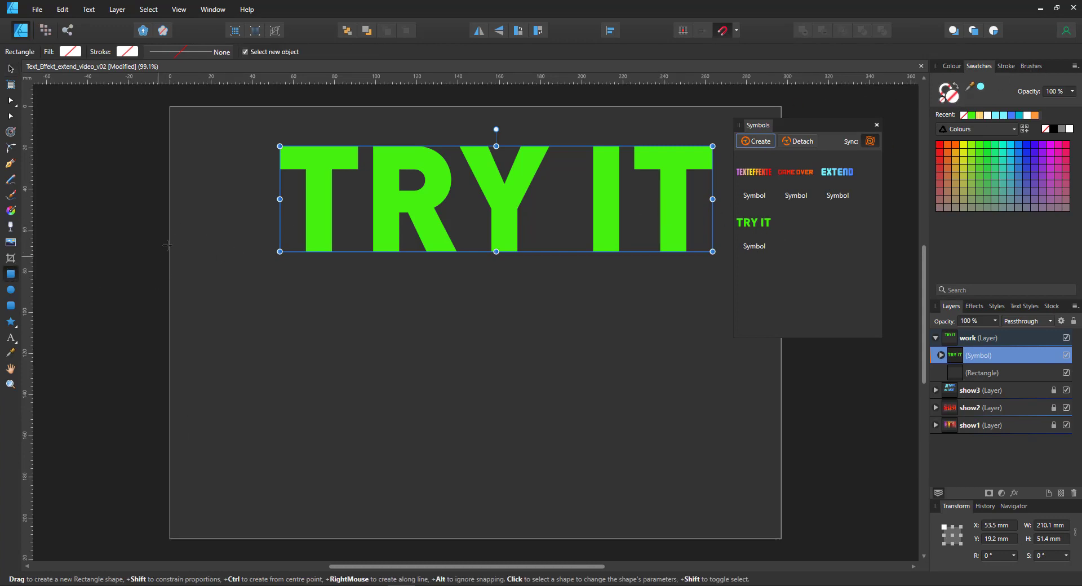
Step: Draw a thin 302 × 0.8 mm pale-orange strip along the bottom edge of TRY IT
left_click_drag(195, 234, 816, 252)
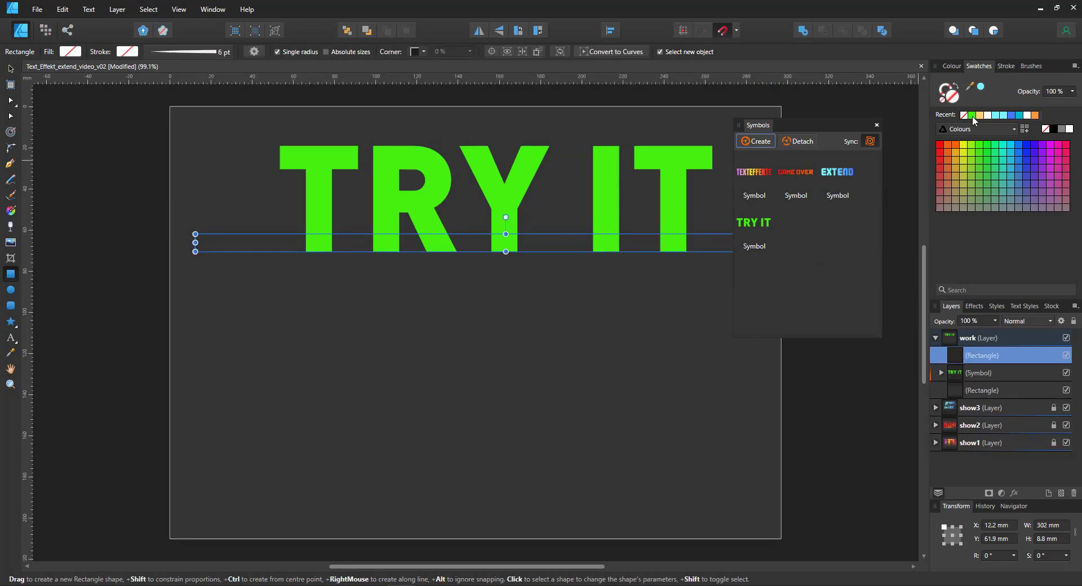
left_click_drag(506, 234, 506, 244)
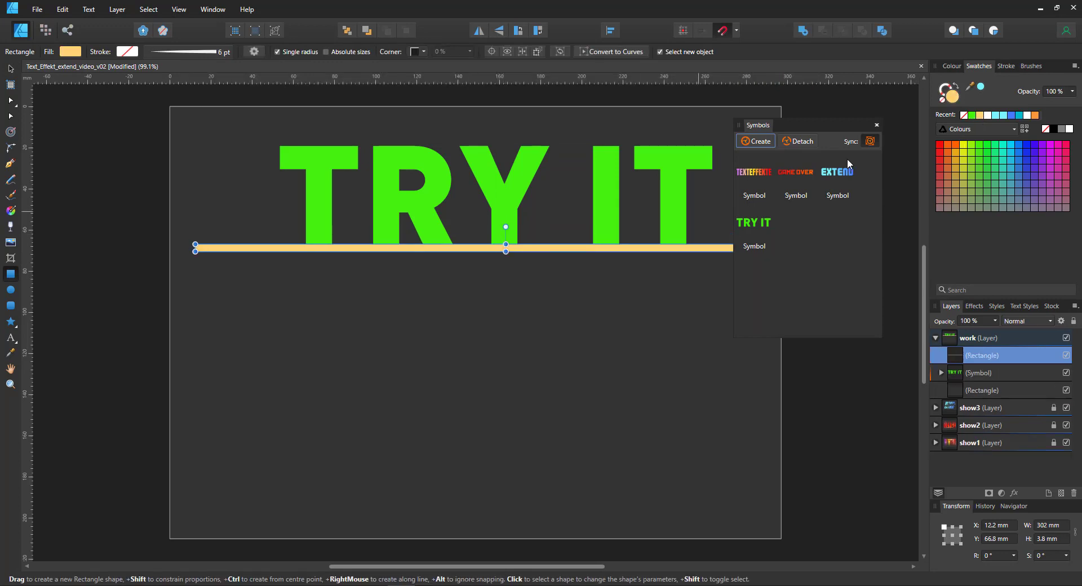
left_click(879, 124)
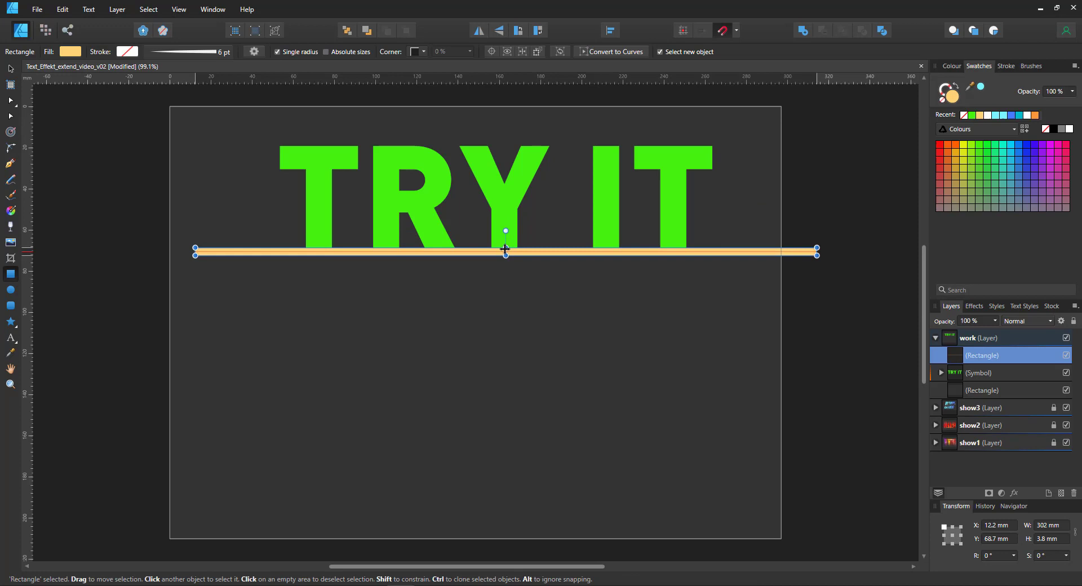
key("v")
scroll(505, 244, "up", 6)
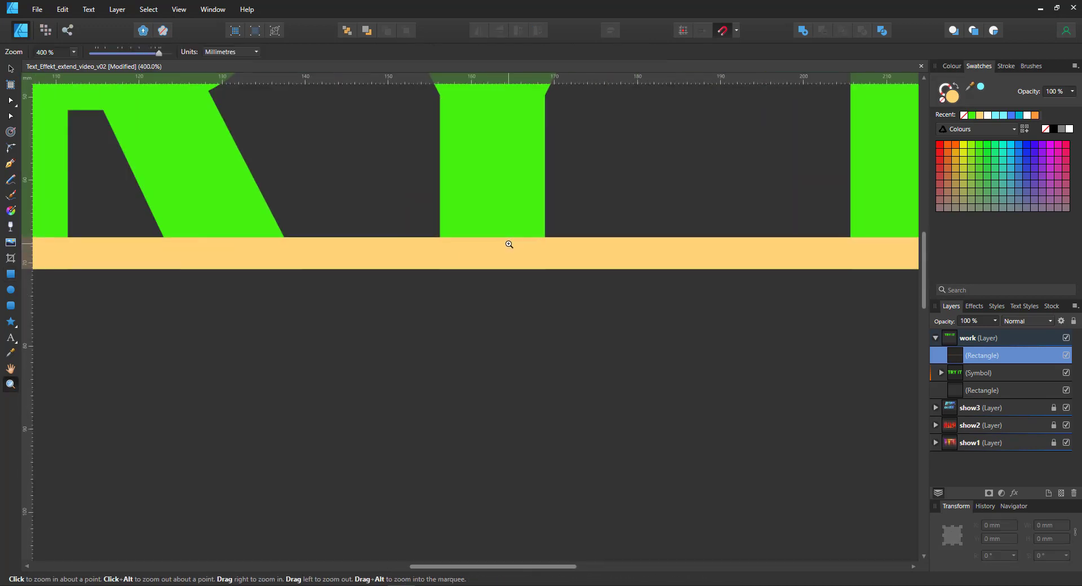
mouse_move(496, 268)
left_mouse_down()
mouse_move(496, 249)
mouse_move(495, 261)
left_mouse_up()
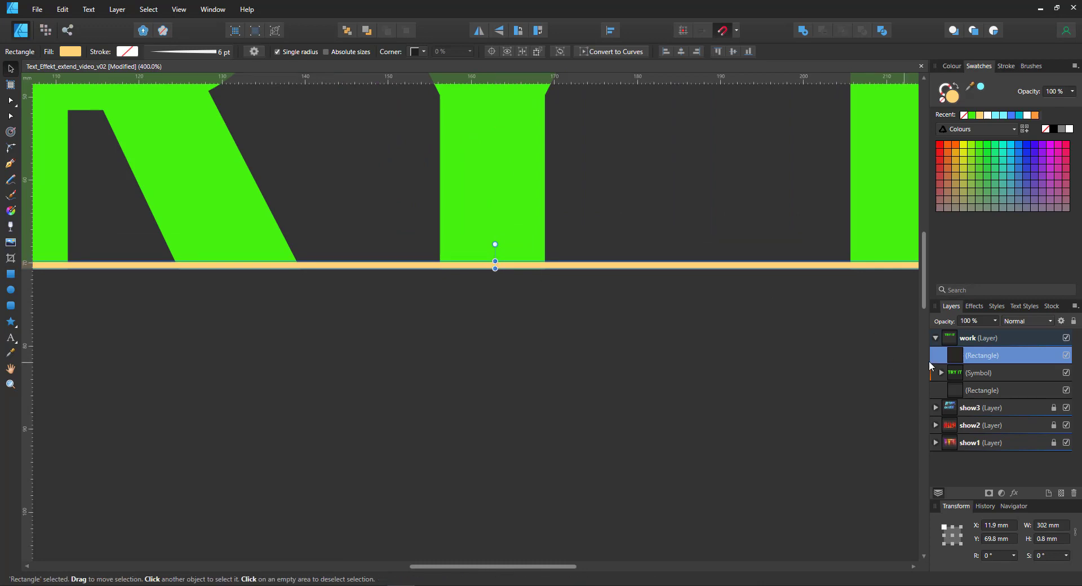
left_click(984, 392)
Step: Clip a duplicate TRY IT symbol inside the strip, stretch it down into stripes, and group
left_click(981, 374)
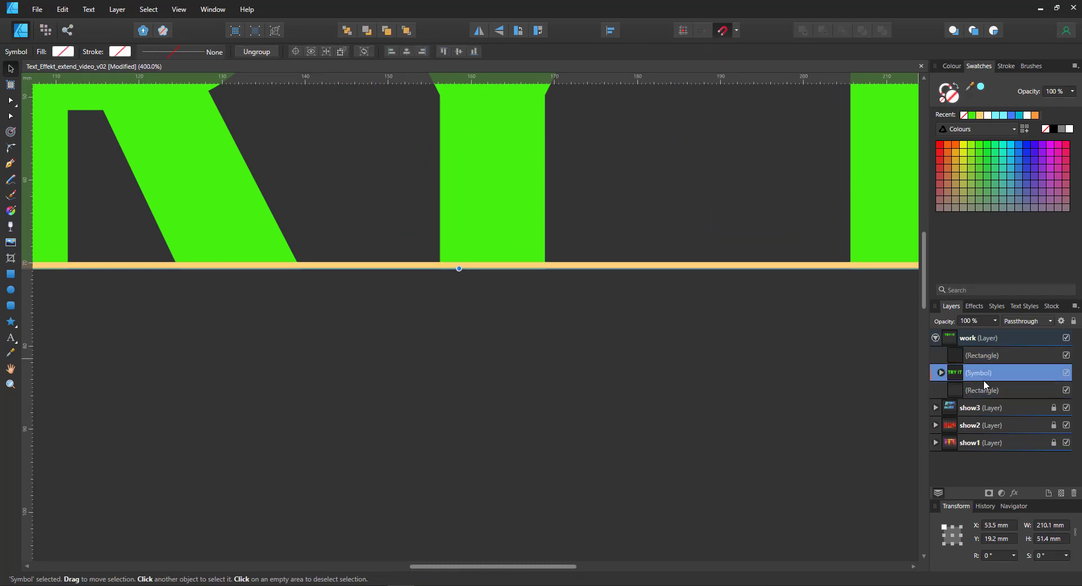
key("ctrl+j")
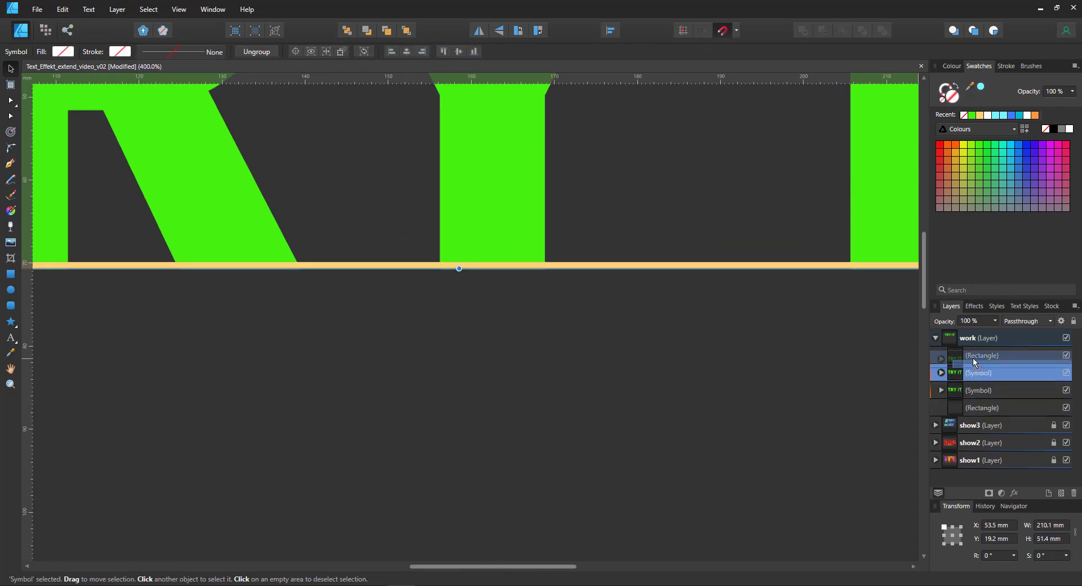
left_click_drag(970, 375, 978, 359)
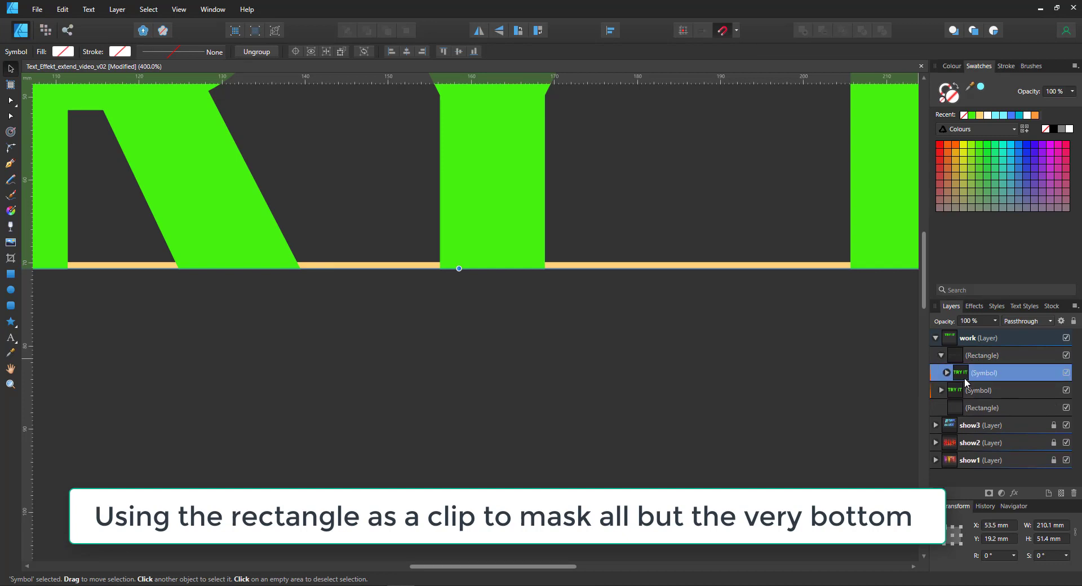
left_click(600, 265)
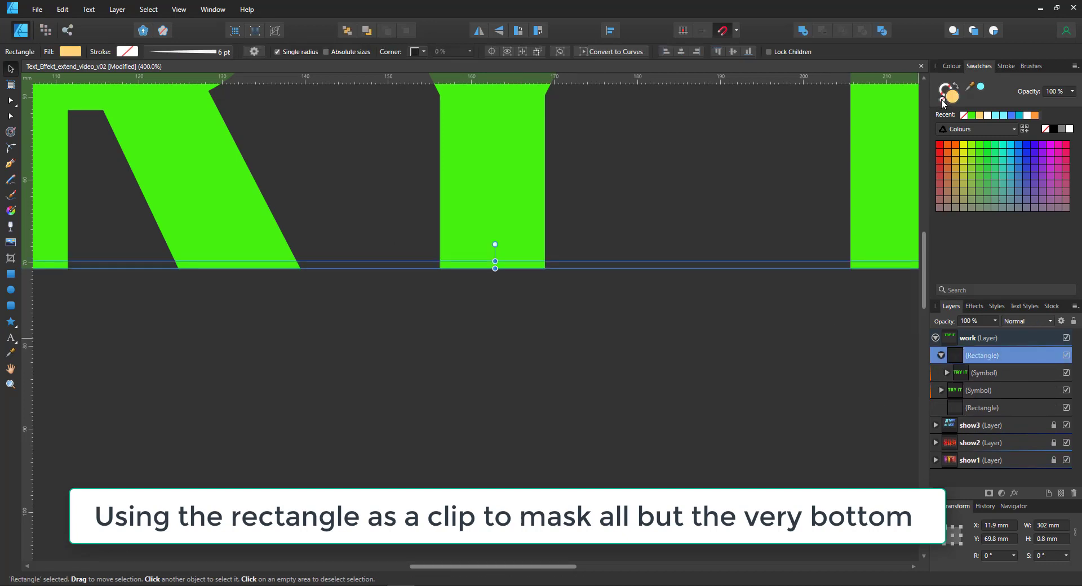
left_click_drag(495, 261, 429, 583)
key("ctrl+0")
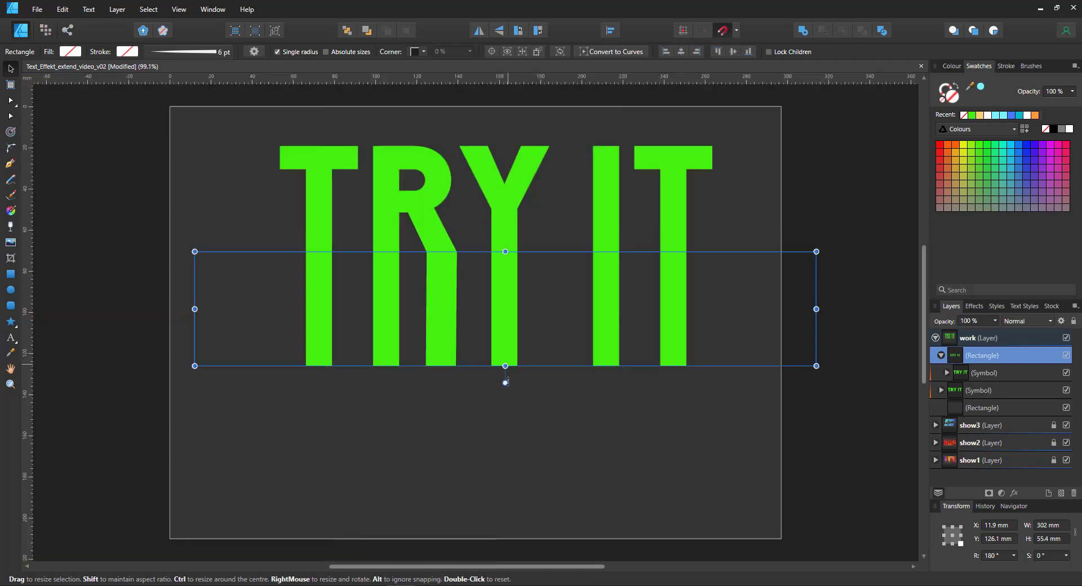
left_click_drag(500, 381, 500, 454)
key("ctrl+g")
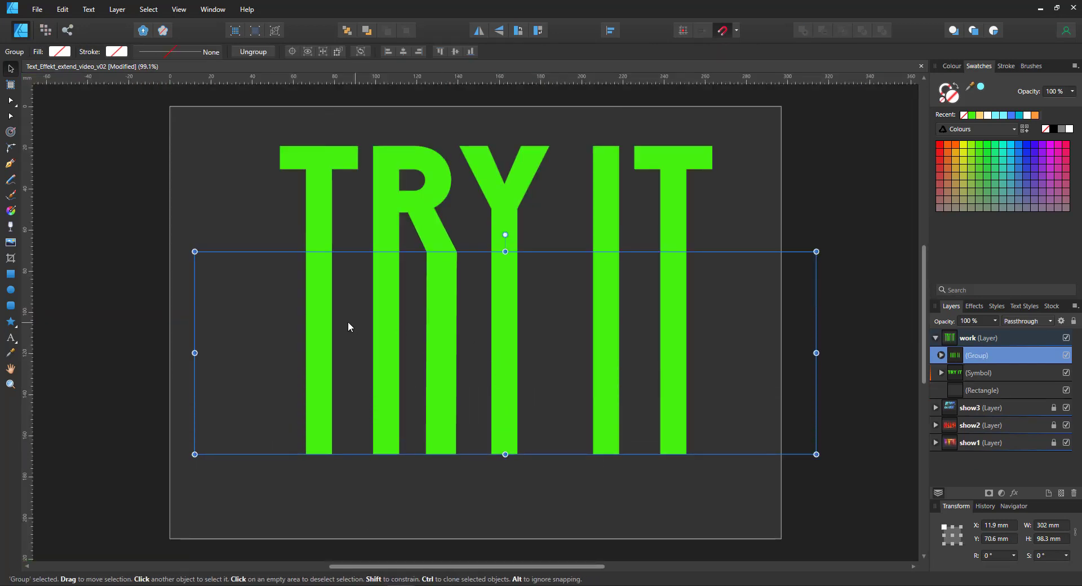
Step: Fade the stripes out toward the bottom with a vertical transparency gradient
left_click(11, 226)
left_click_drag(505, 282, 505, 454)
left_click(11, 70)
Step: Give TRY IT a horizontal light-cyan-to-green gradient fill and nudge it down-left
left_click(314, 162)
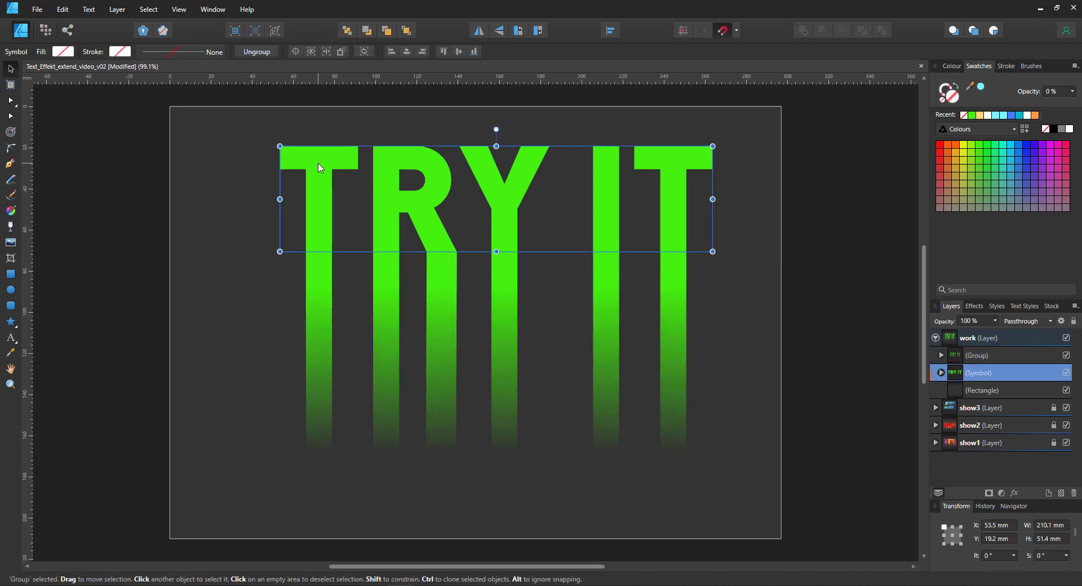
key("g")
left_click_drag(310, 199, 695, 239)
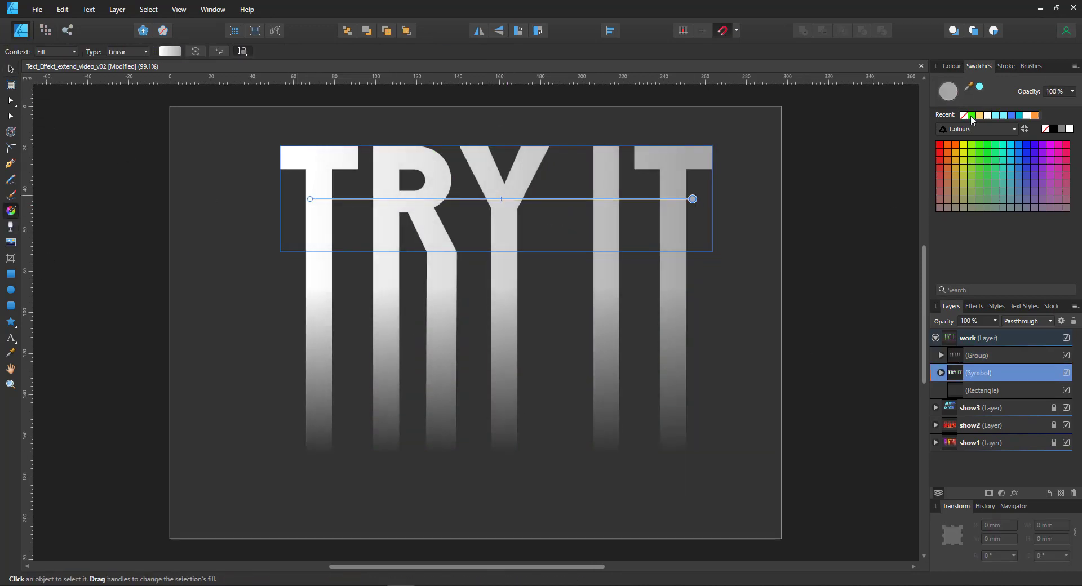
left_click(972, 116)
left_click(311, 199)
left_click(1008, 148)
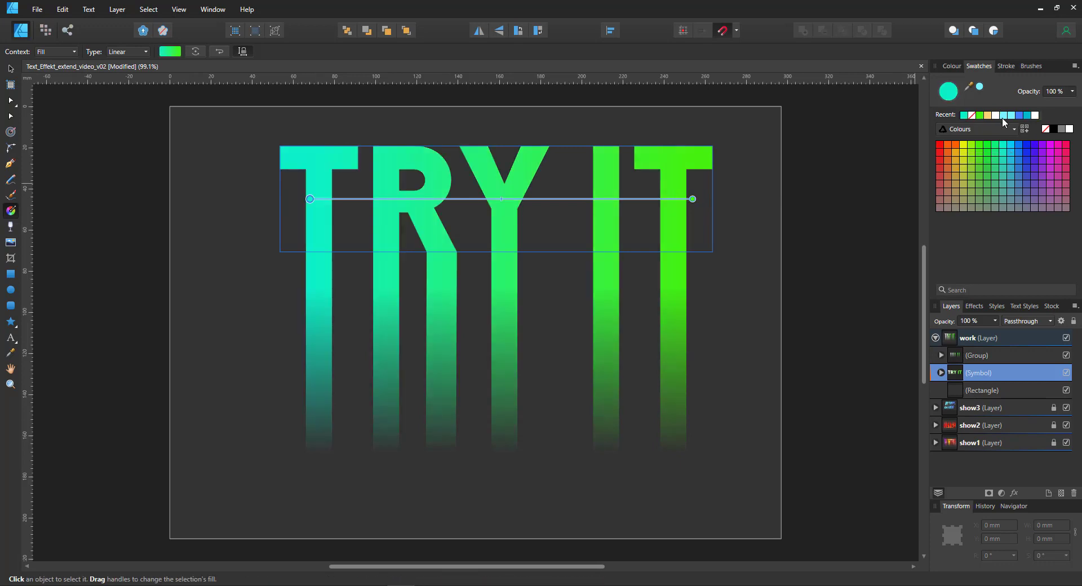
left_click(1013, 116)
left_click(10, 69)
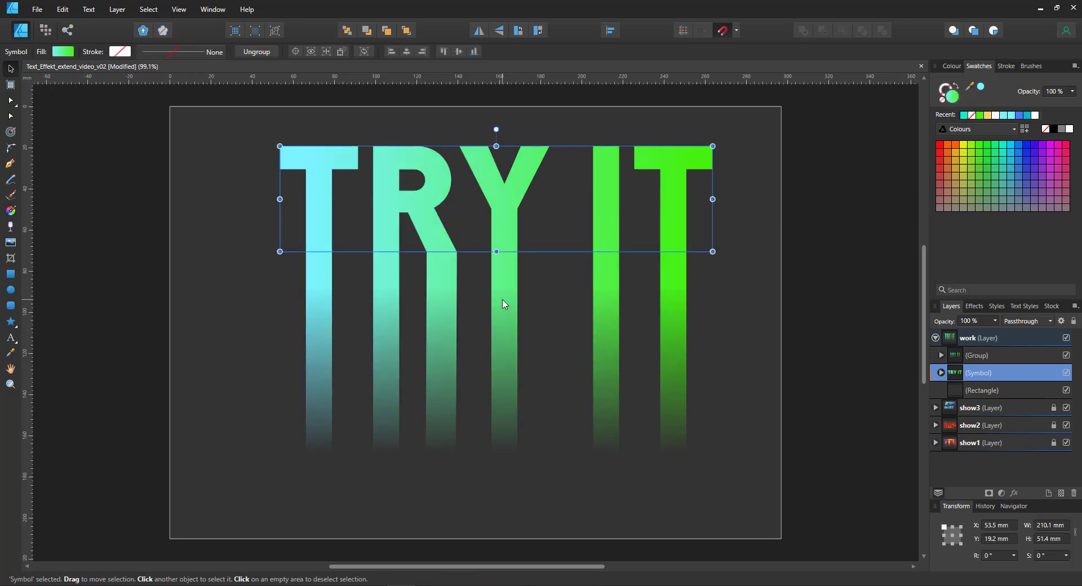
left_click_drag(502, 301, 477, 333)
Step: Add an exclamation mark so the gradient text reads TRY IT!
left_click(658, 247)
double_click(658, 247)
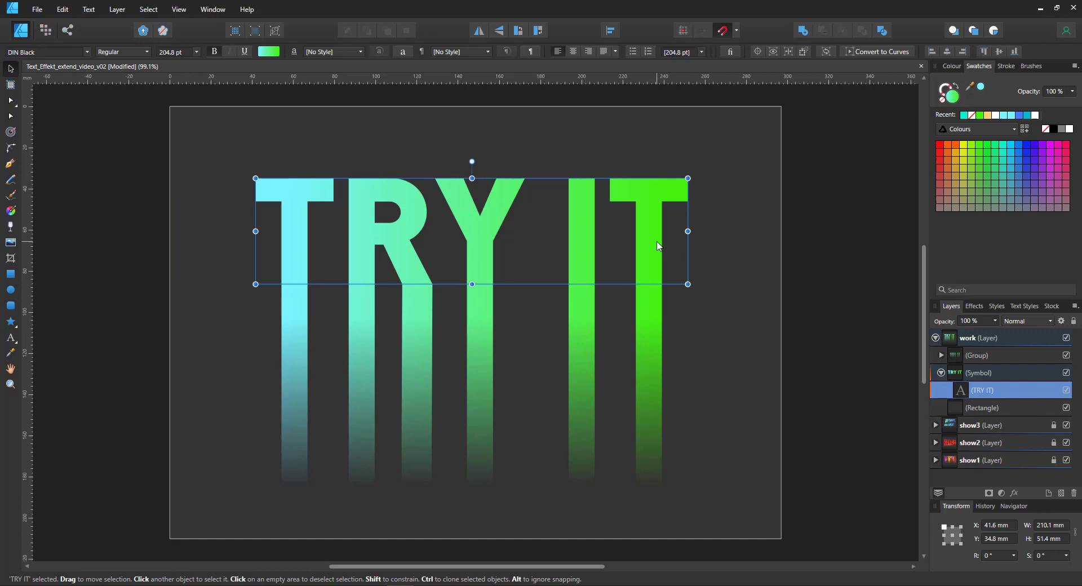
type("!")
key("Escape")
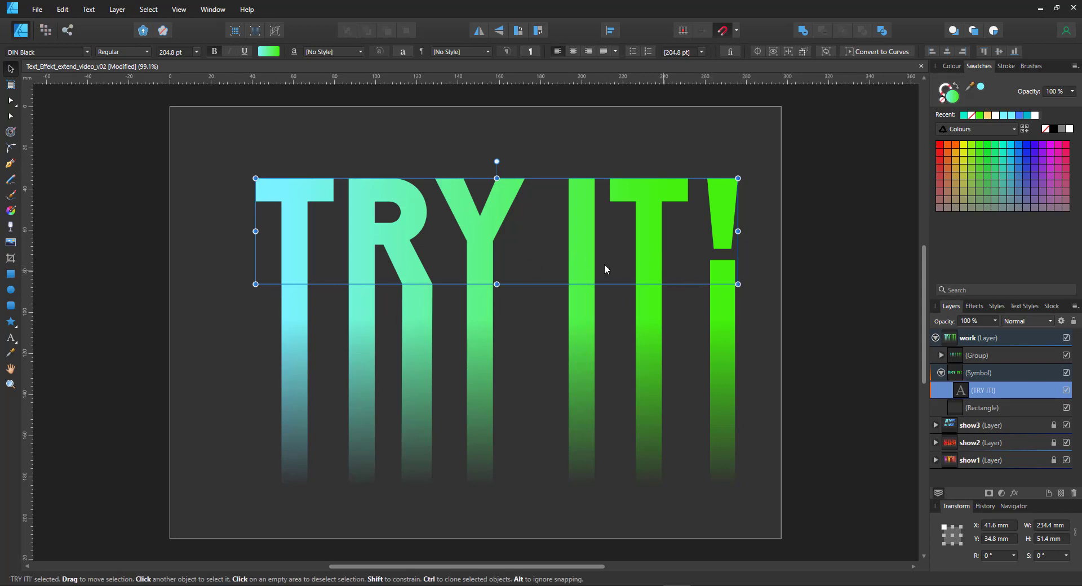
left_click(36, 52)
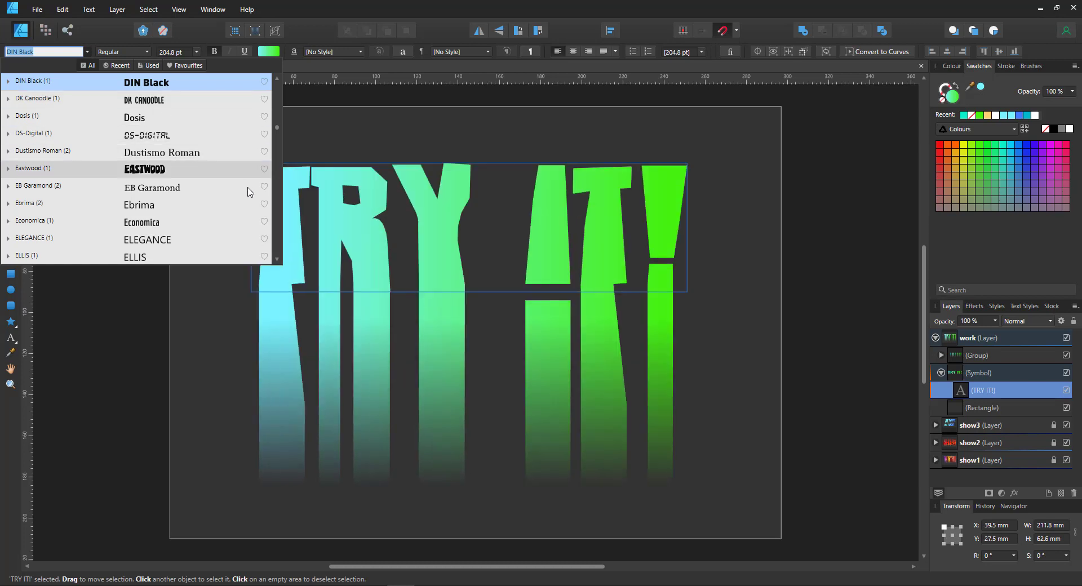
Step: Browse the font list and apply Freehand575 BT to the TRY IT! text
scroll(181, 207, "down", 1)
scroll(178, 211, "down", 5)
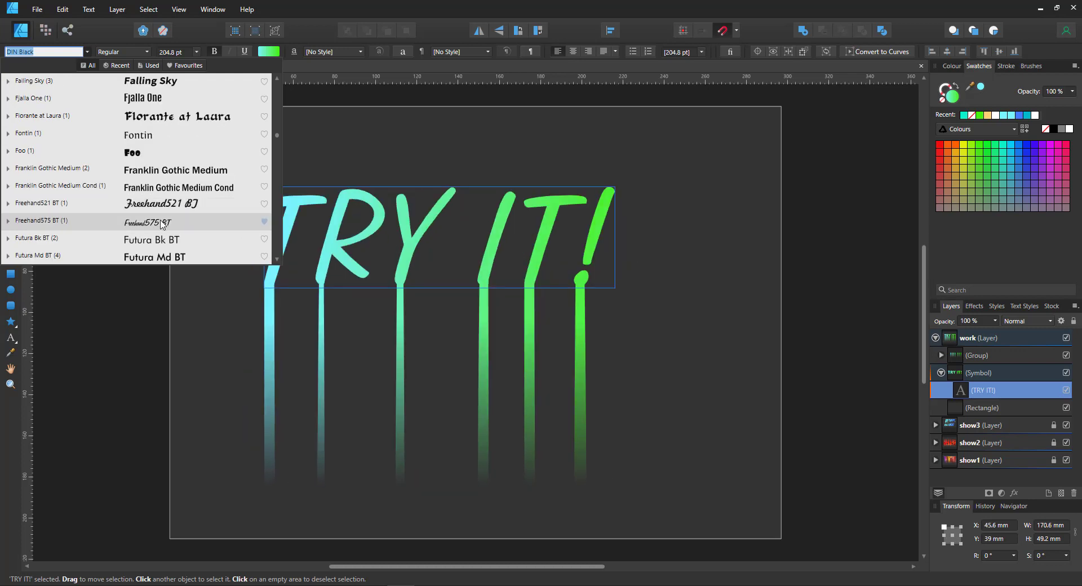
left_click(162, 224)
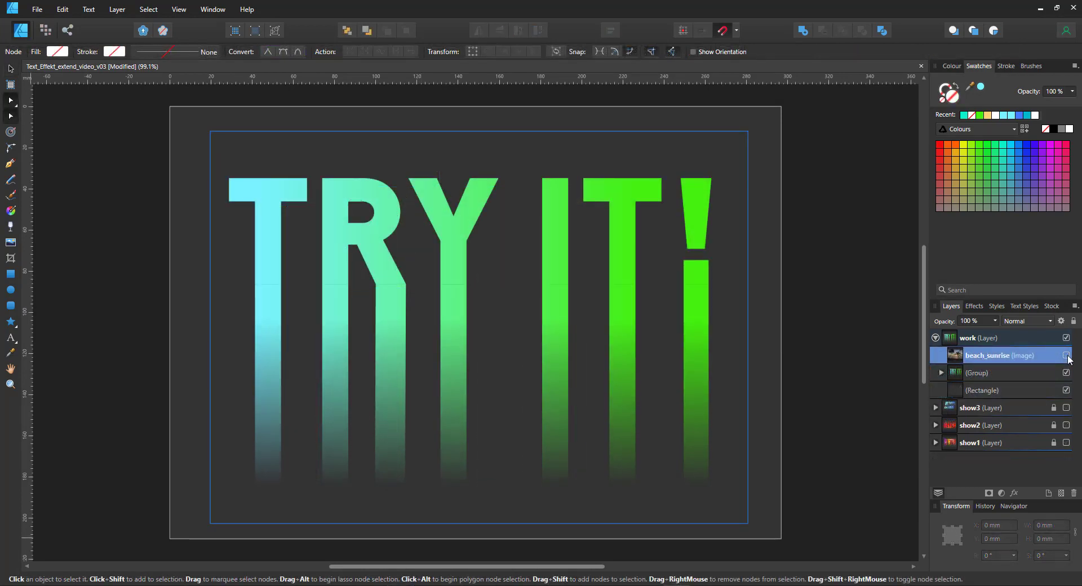
Step: Show the beach_sunrise photo, group it with the text, then try and undo Rasterise to Mask
left_click(1066, 356)
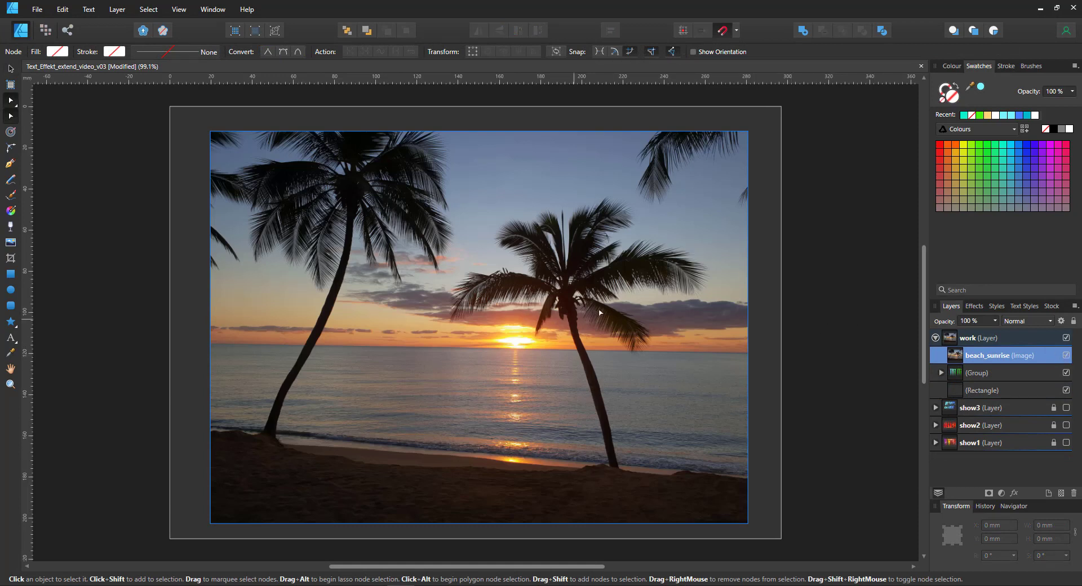
left_click(991, 372, "shift")
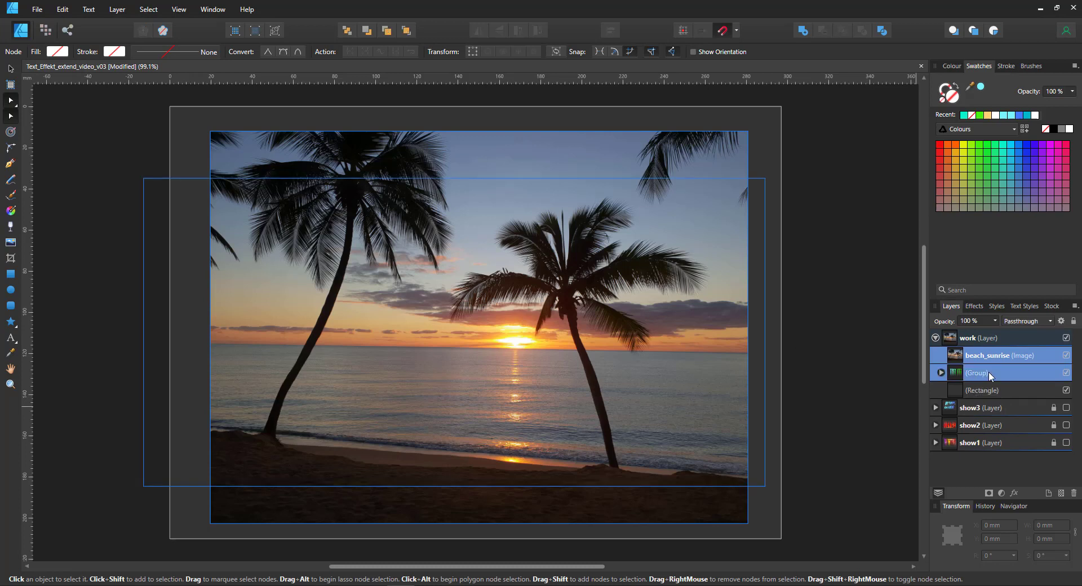
key("ctrl+g")
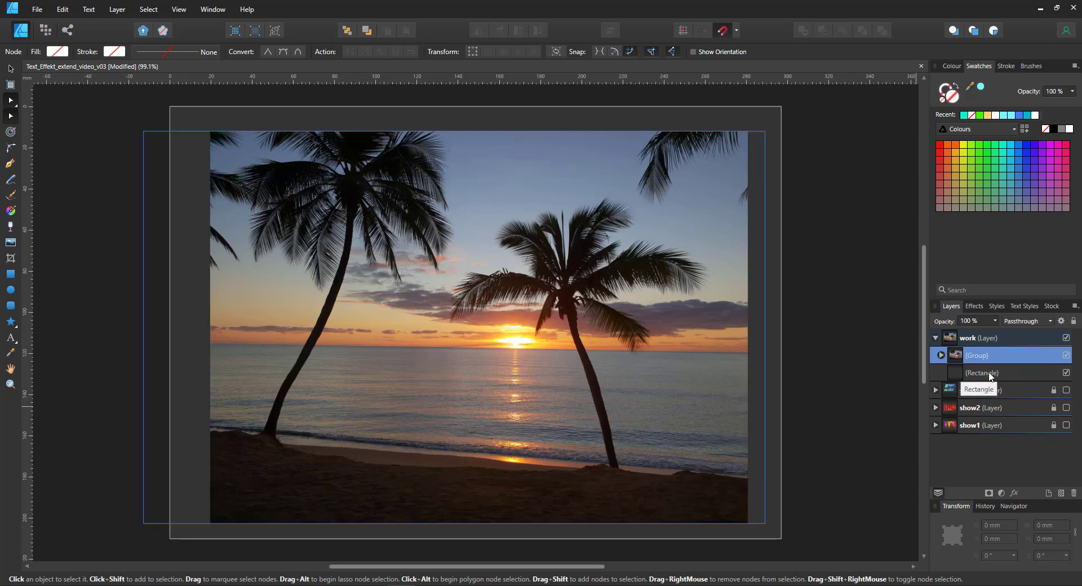
left_click(942, 356)
left_click(977, 372)
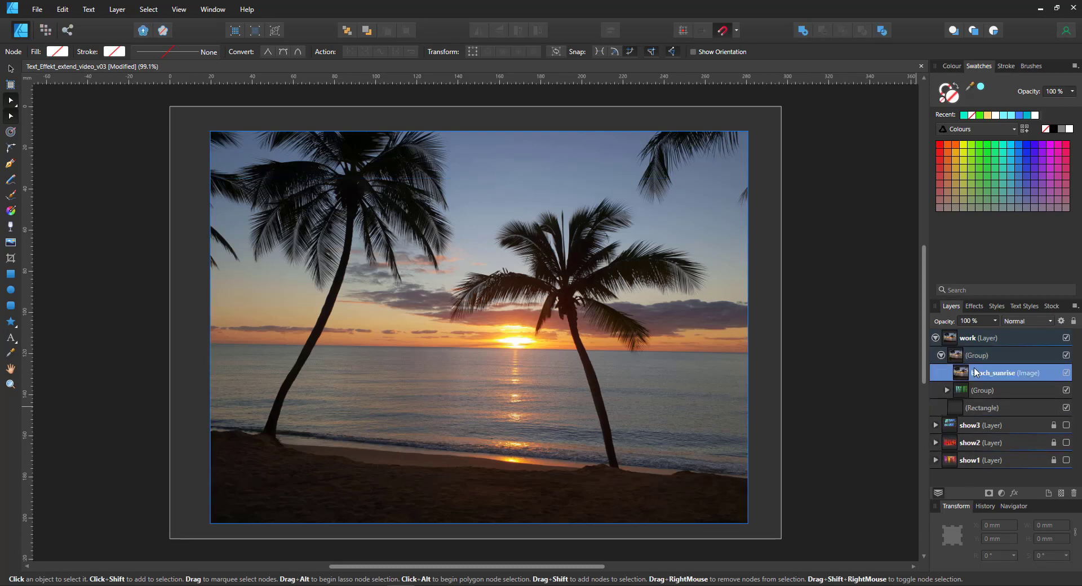
right_click(476, 287)
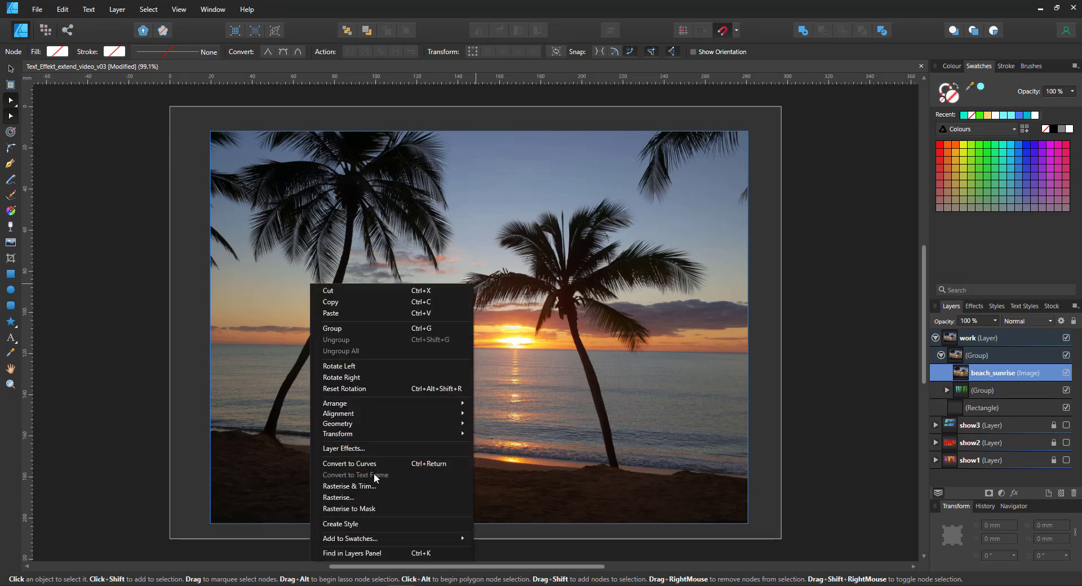
left_click(372, 509)
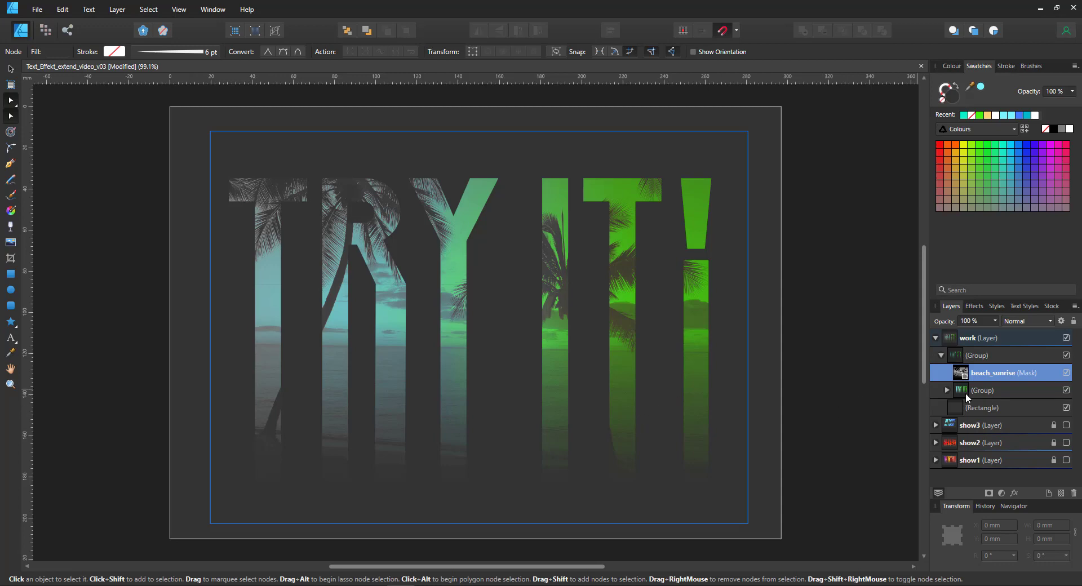
key("ctrl+z")
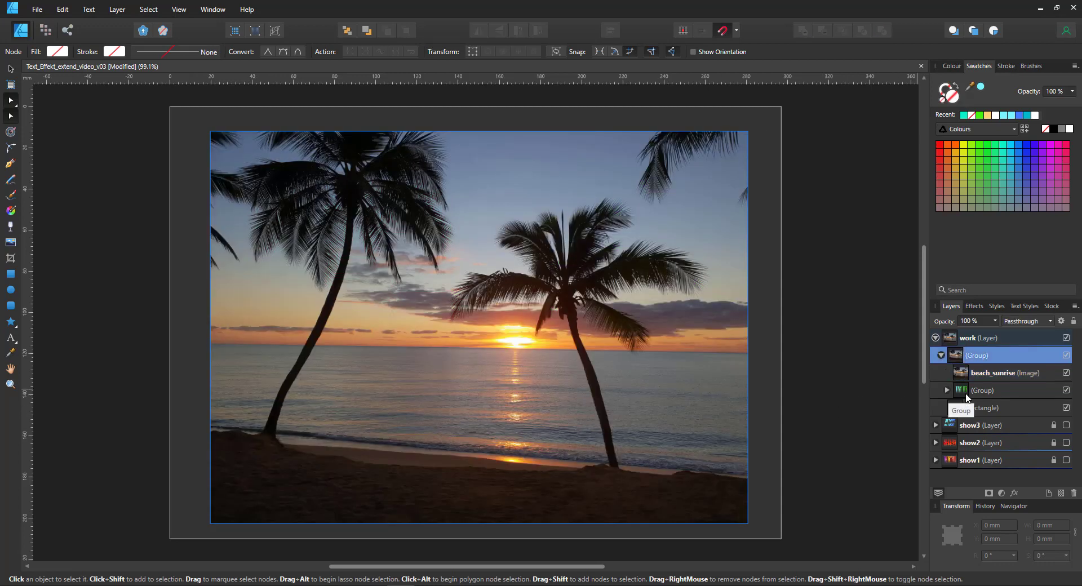
Step: Move the text group above the photo, duplicate it, and use the copy as the photo's mask
key("ctrl+z")
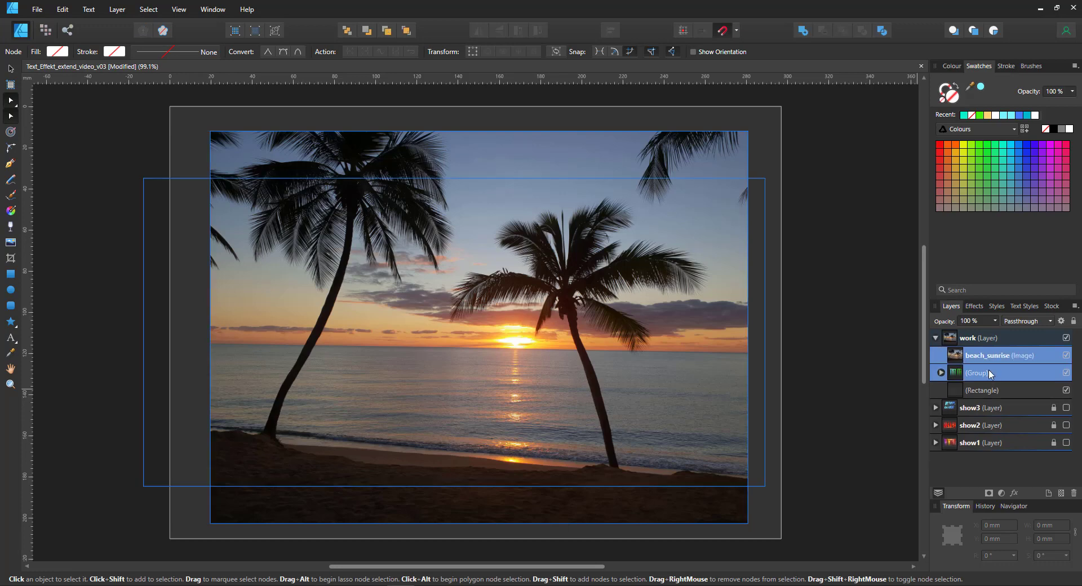
left_click_drag(995, 379, 971, 354)
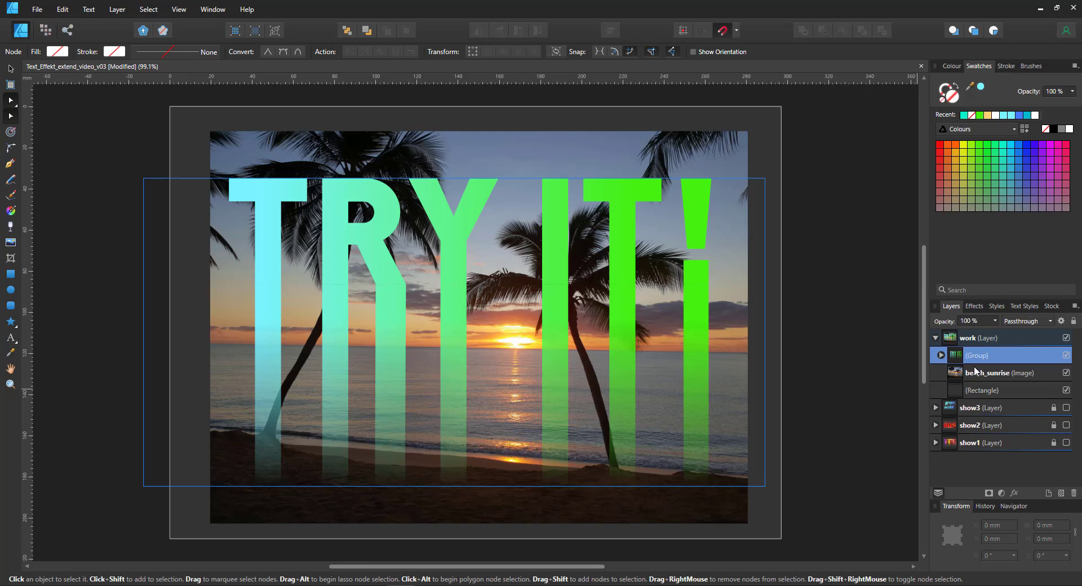
key("ctrl+j")
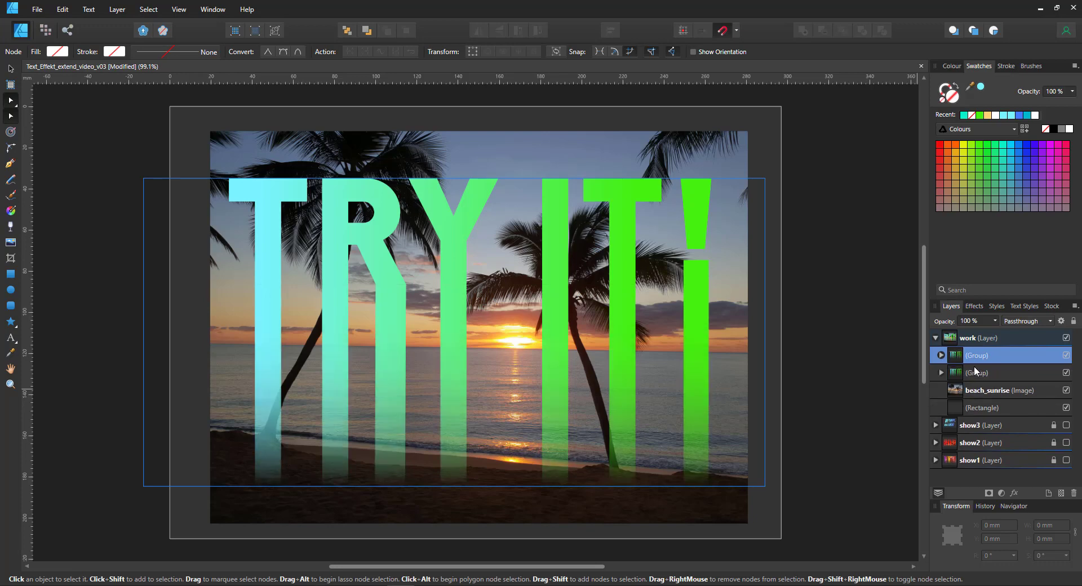
right_click(969, 377)
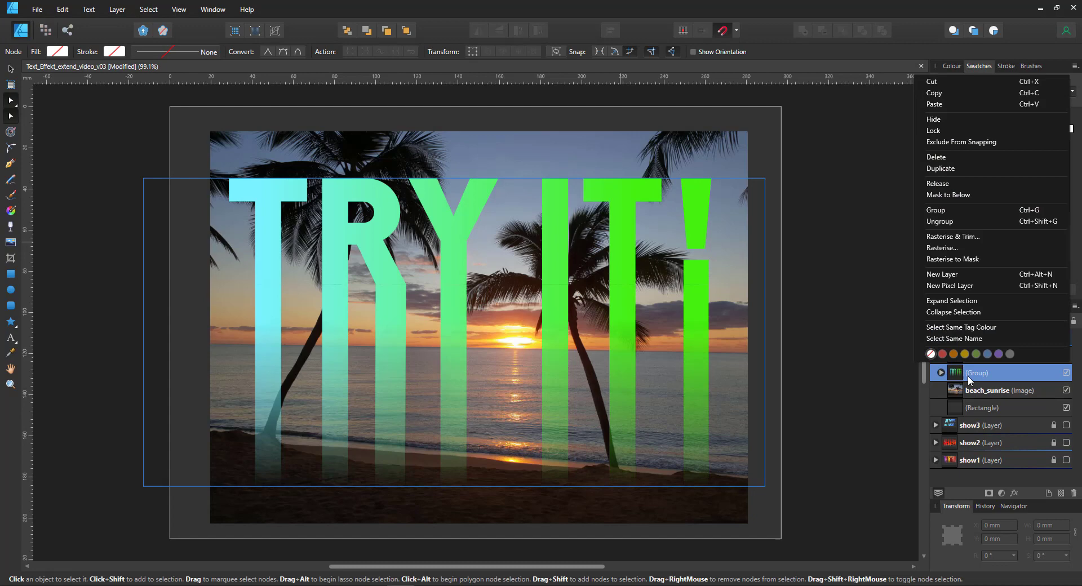
left_click(950, 196)
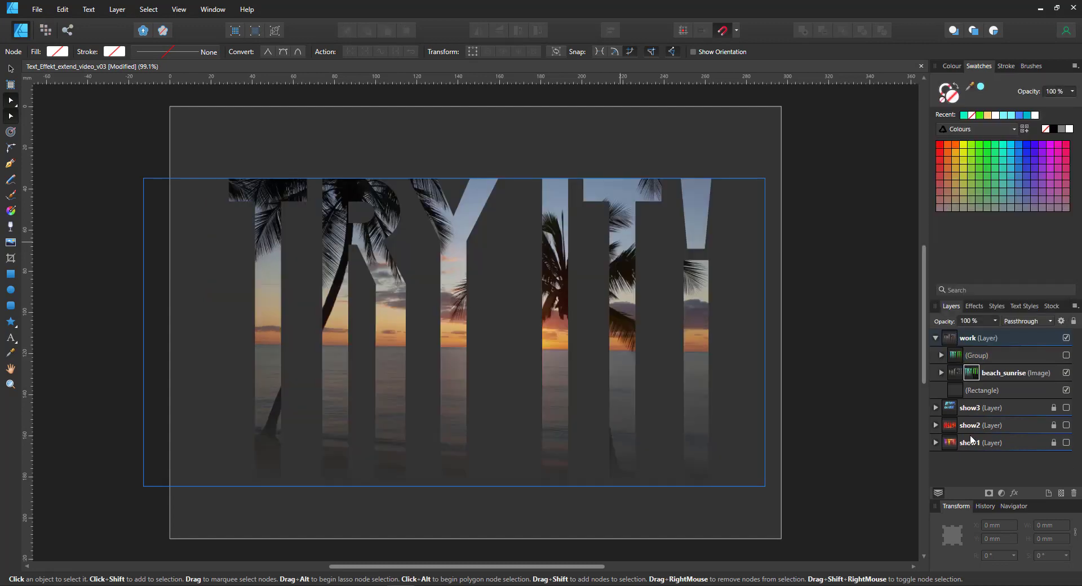
Step: Show the original gradient text group again at Screen blend mode and 50% opacity
left_click(941, 355)
left_click(986, 361)
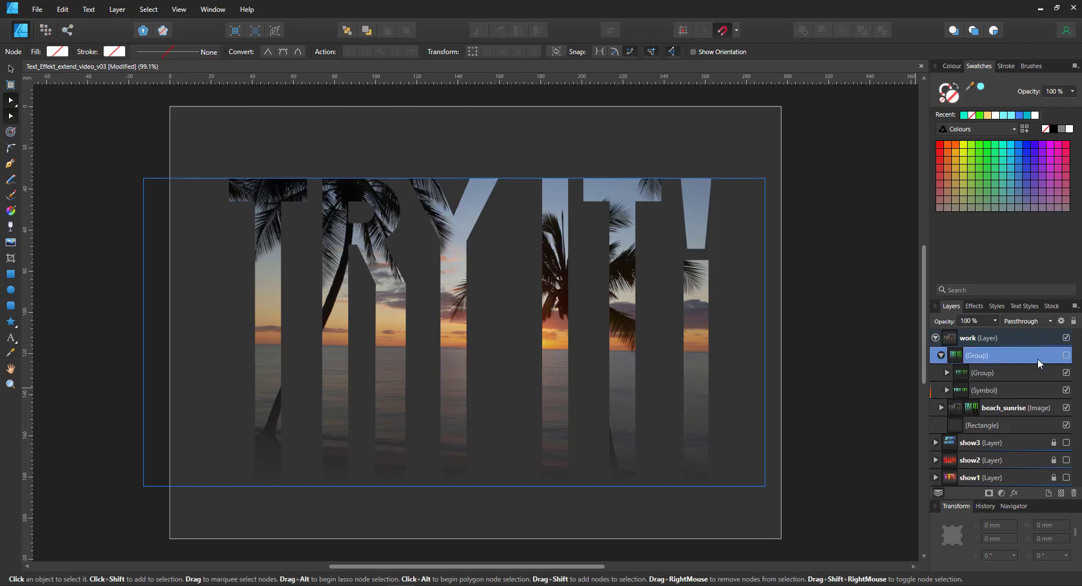
left_click(1066, 355)
left_click(1025, 326)
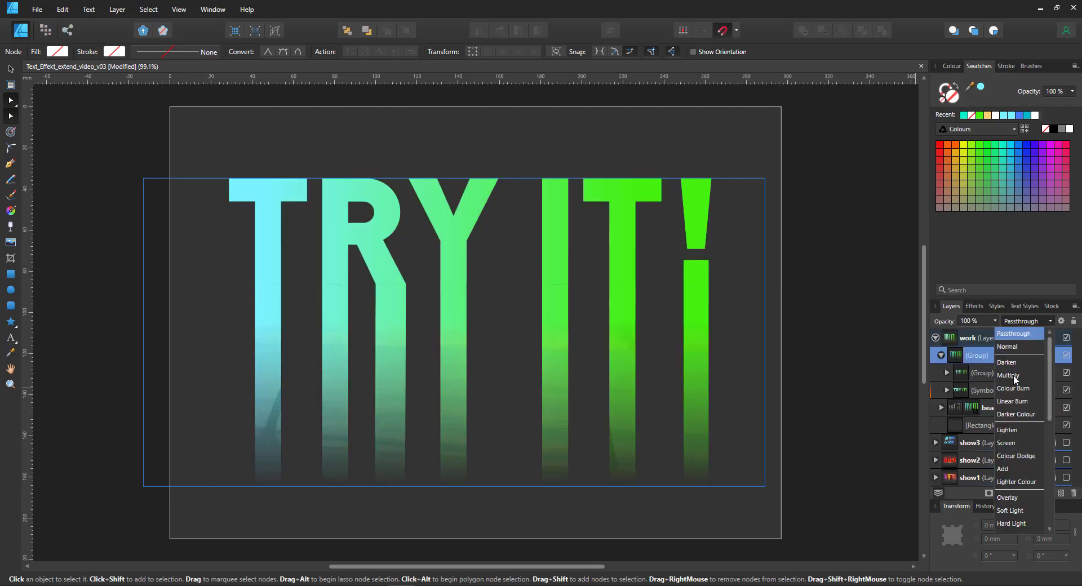
left_click(1017, 447)
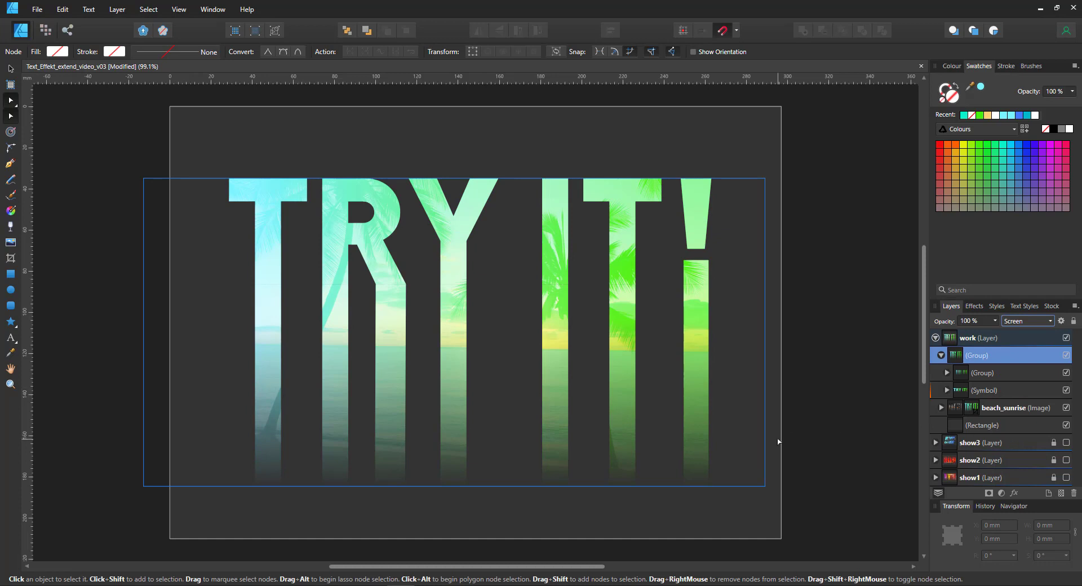
key("5")
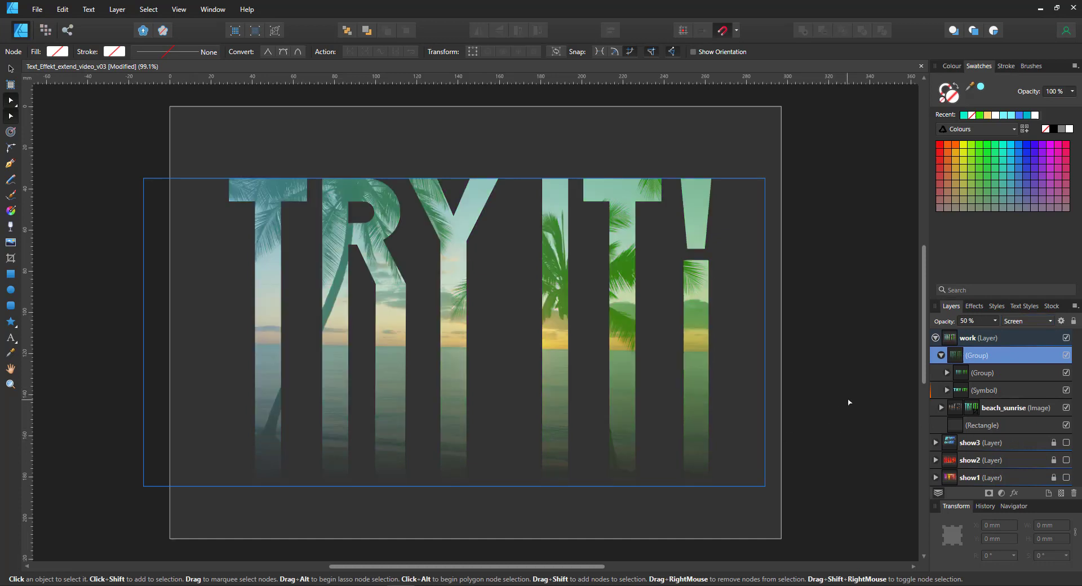
left_click(849, 402)
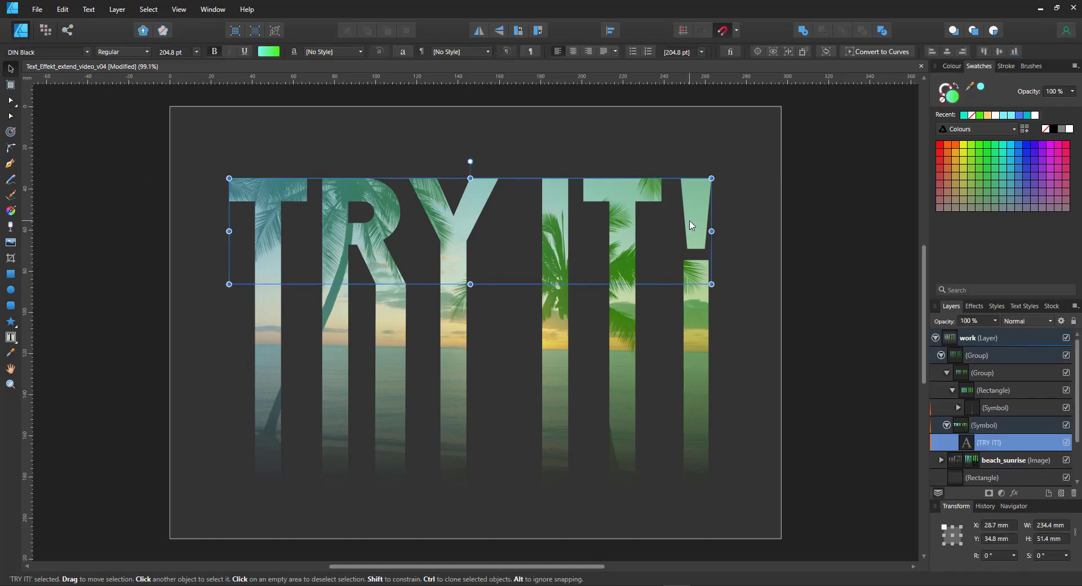
Step: Delete the '!' so the text reads TRY IT, and give the text an orange fill
double_click(693, 228)
left_click_drag(693, 228, 712, 235)
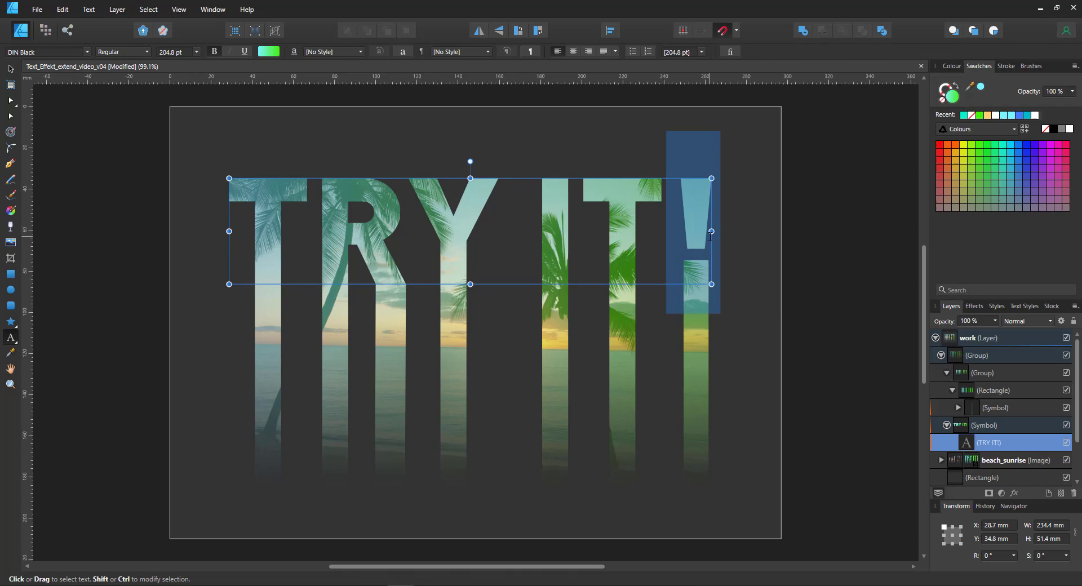
key("BackSpace")
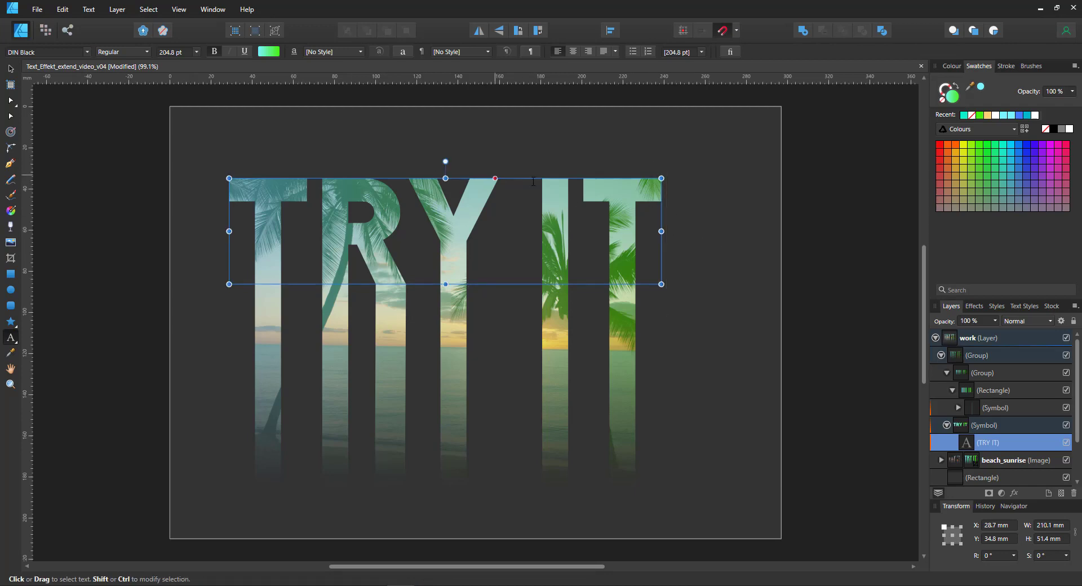
left_click(13, 71)
left_click(956, 148)
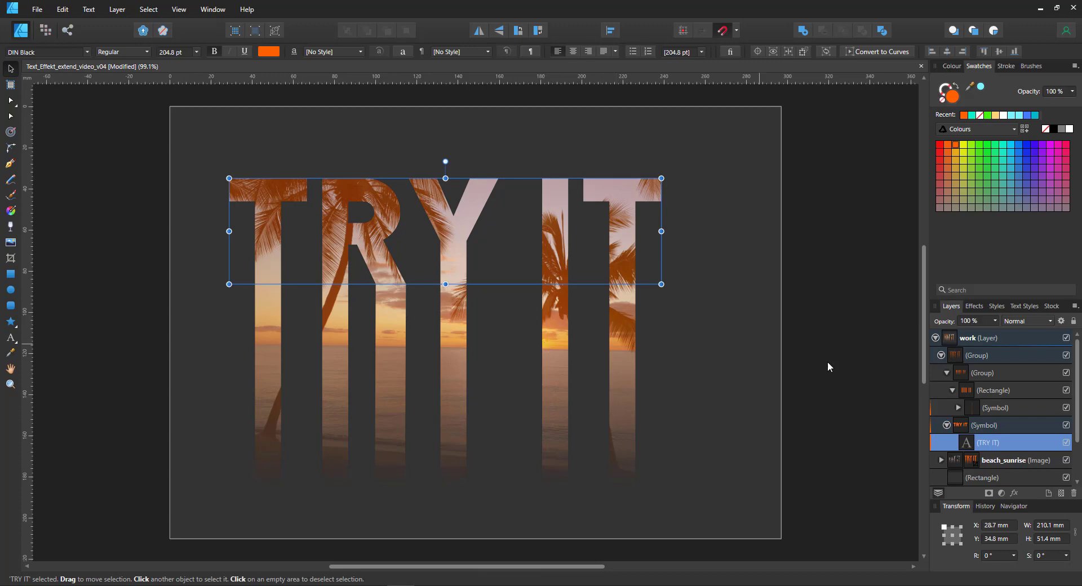
Step: Nest the GAME OVER symbol in the rectangle, then stretch and flip the rectangle along the letters' top
left_click(10, 274)
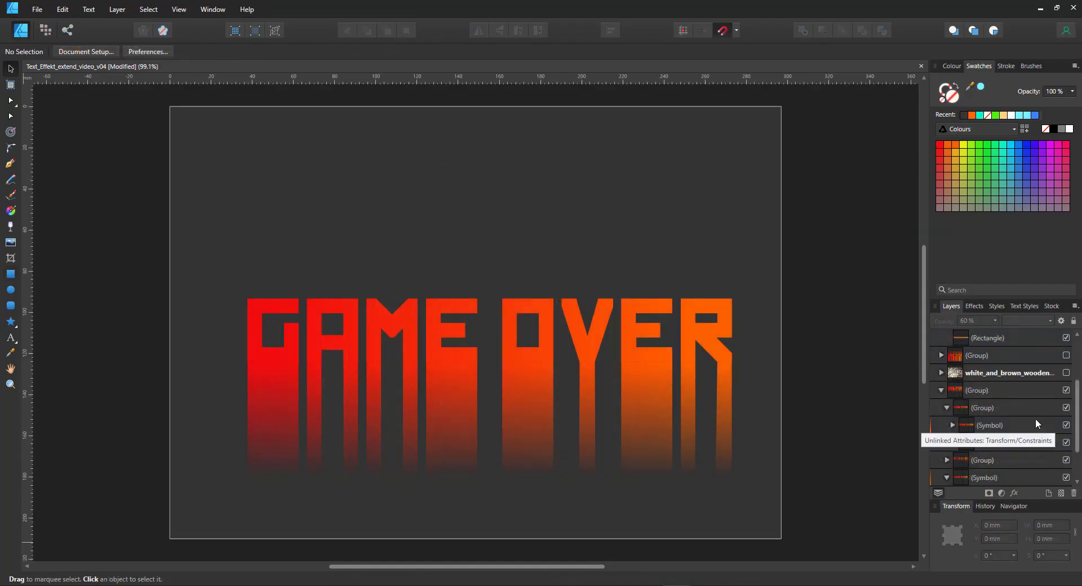
left_click(990, 426)
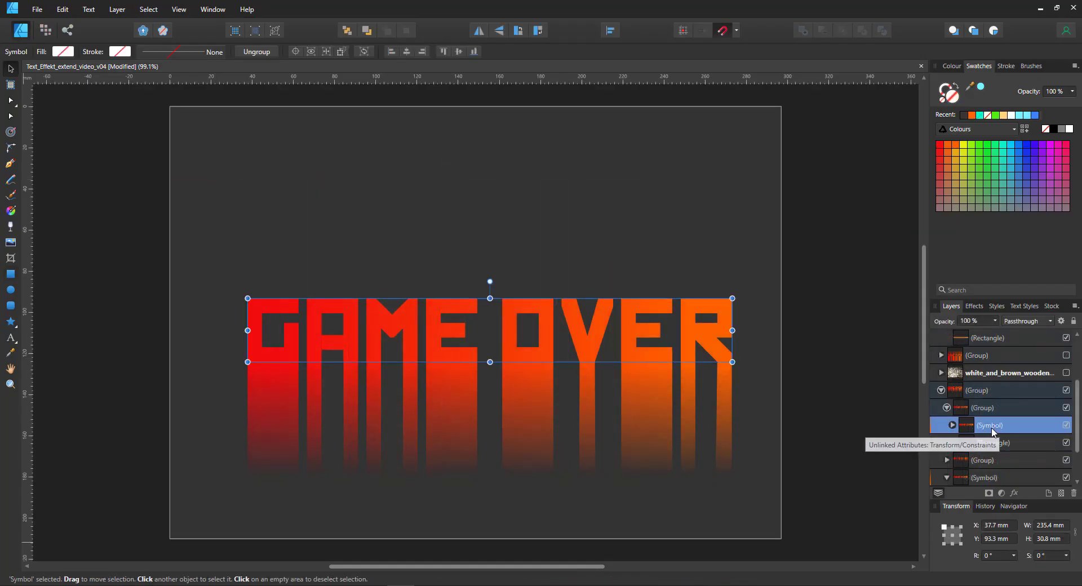
left_click_drag(992, 429, 995, 442)
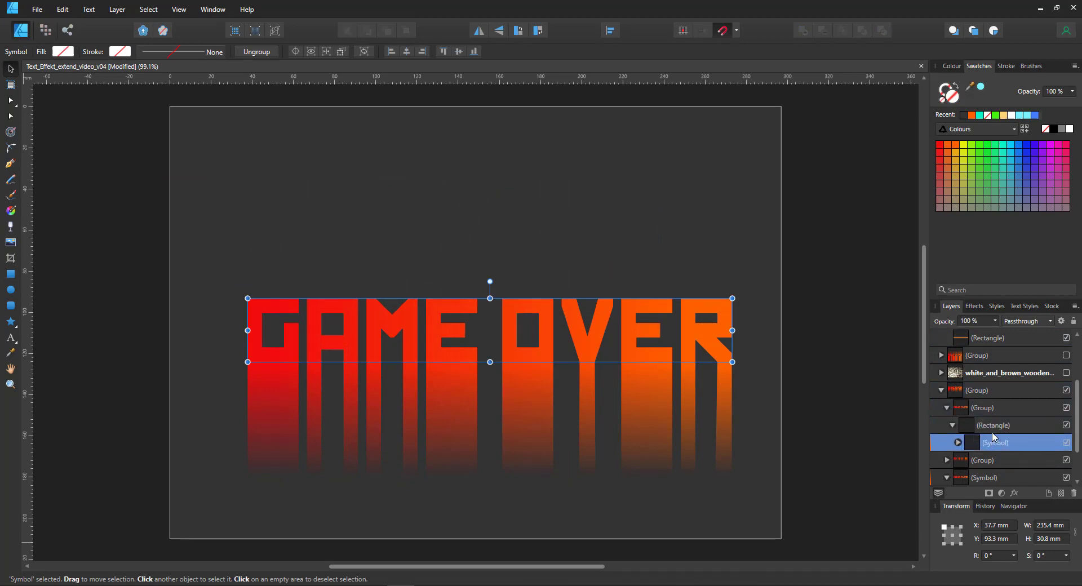
left_click(994, 428)
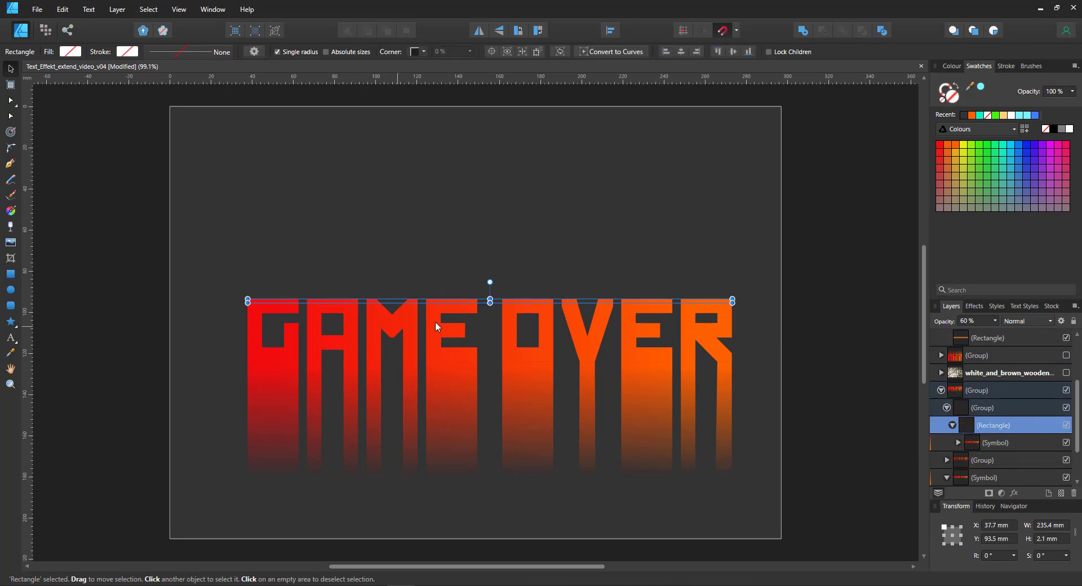
left_click_drag(490, 300, 494, 125)
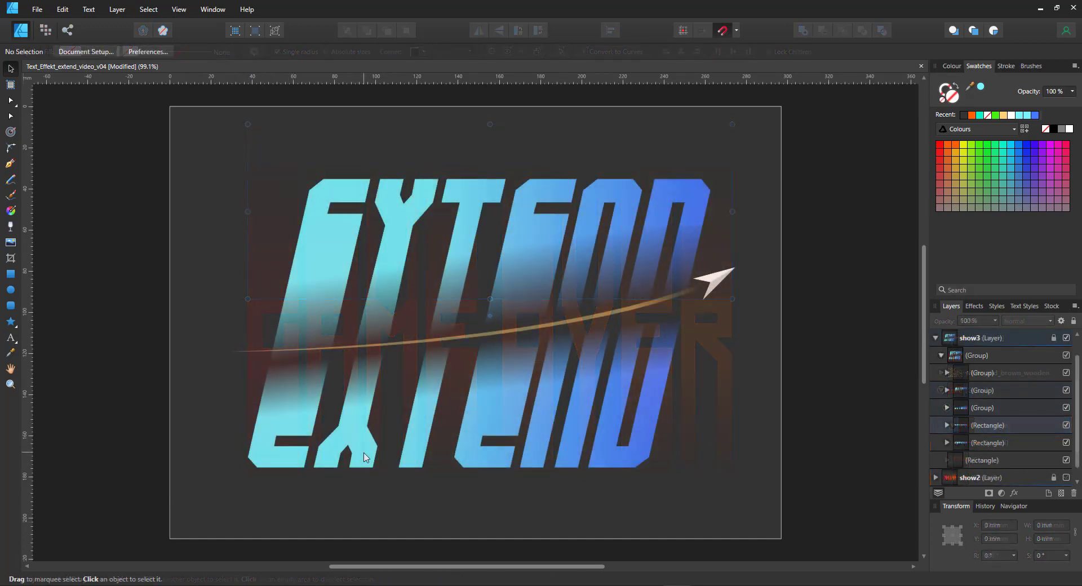
Step: Hide three Group layers of the EXTEND artwork in show3, removing the swoosh and arrow
left_click(1066, 390)
left_click(1066, 372)
left_click(1067, 408)
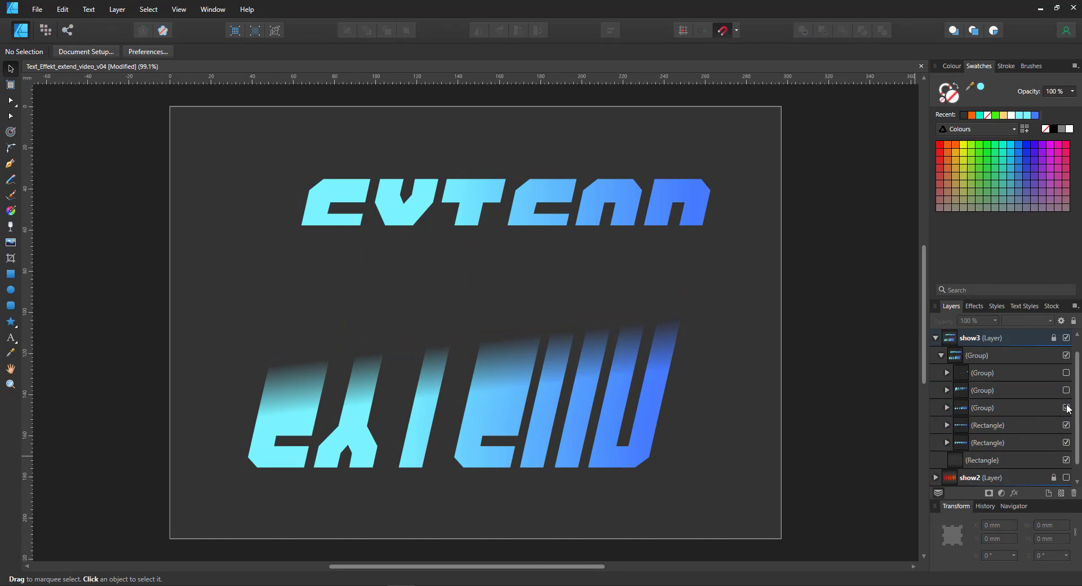